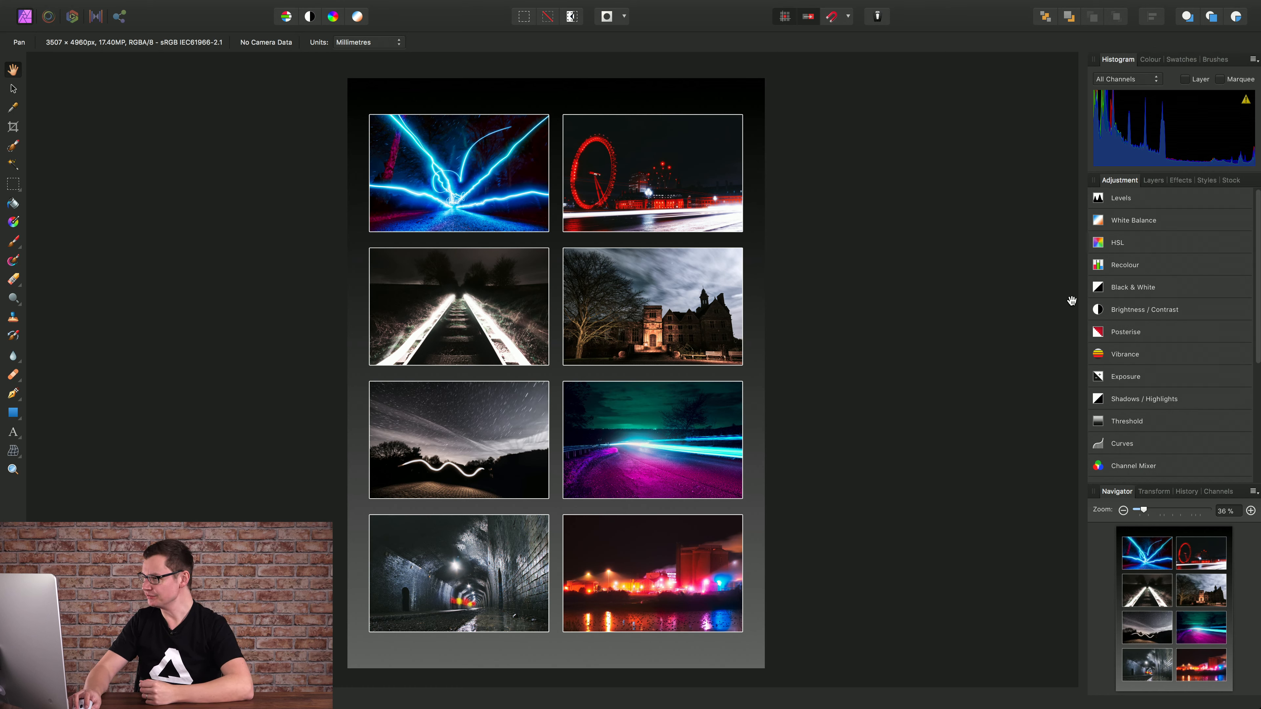
- Examine the layer stack by selecting each picture rectangle and the background fill layer, ending on the topmost rectangle
left_click(1152, 182)
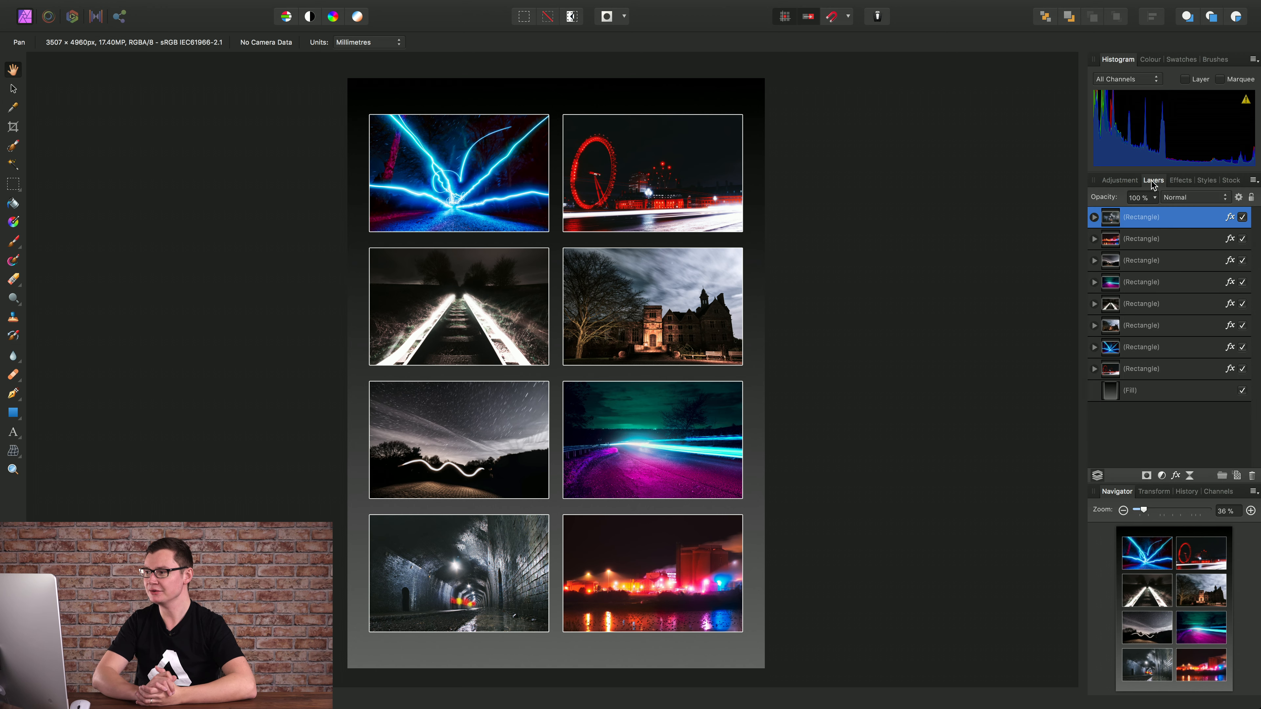
left_click(1154, 240)
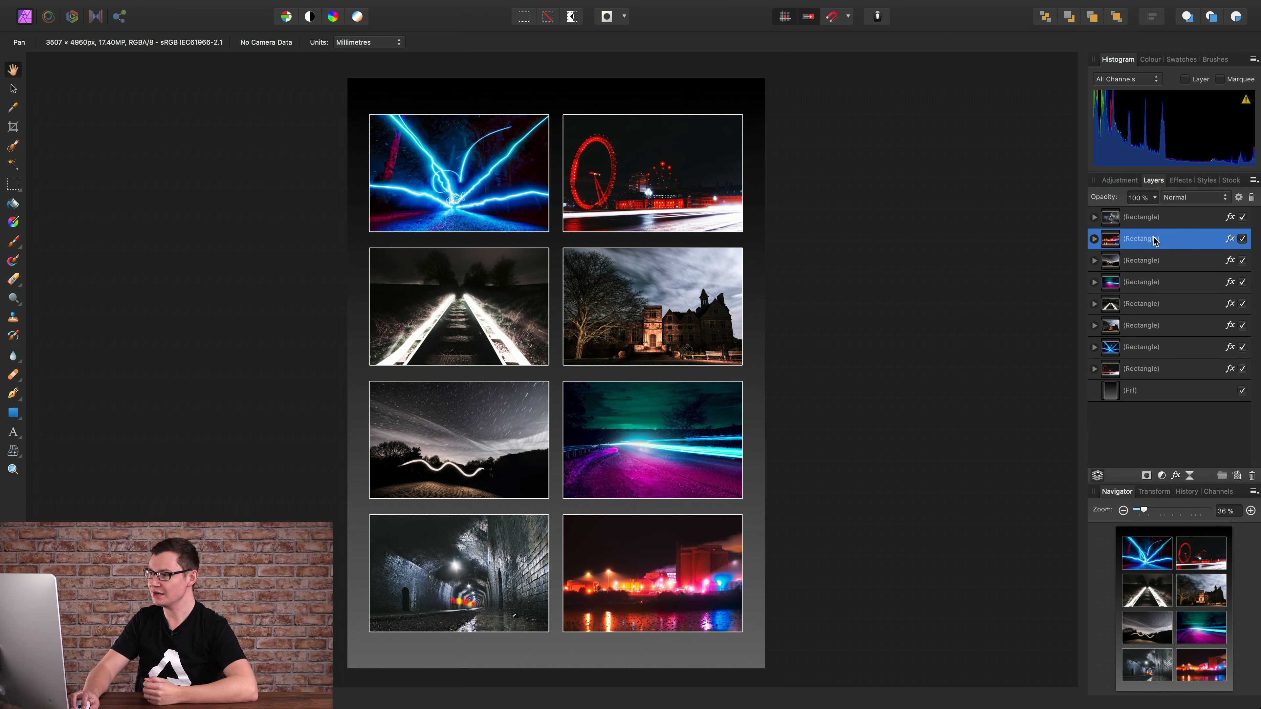
left_click(1160, 262)
left_click(1156, 281)
left_click(1159, 305)
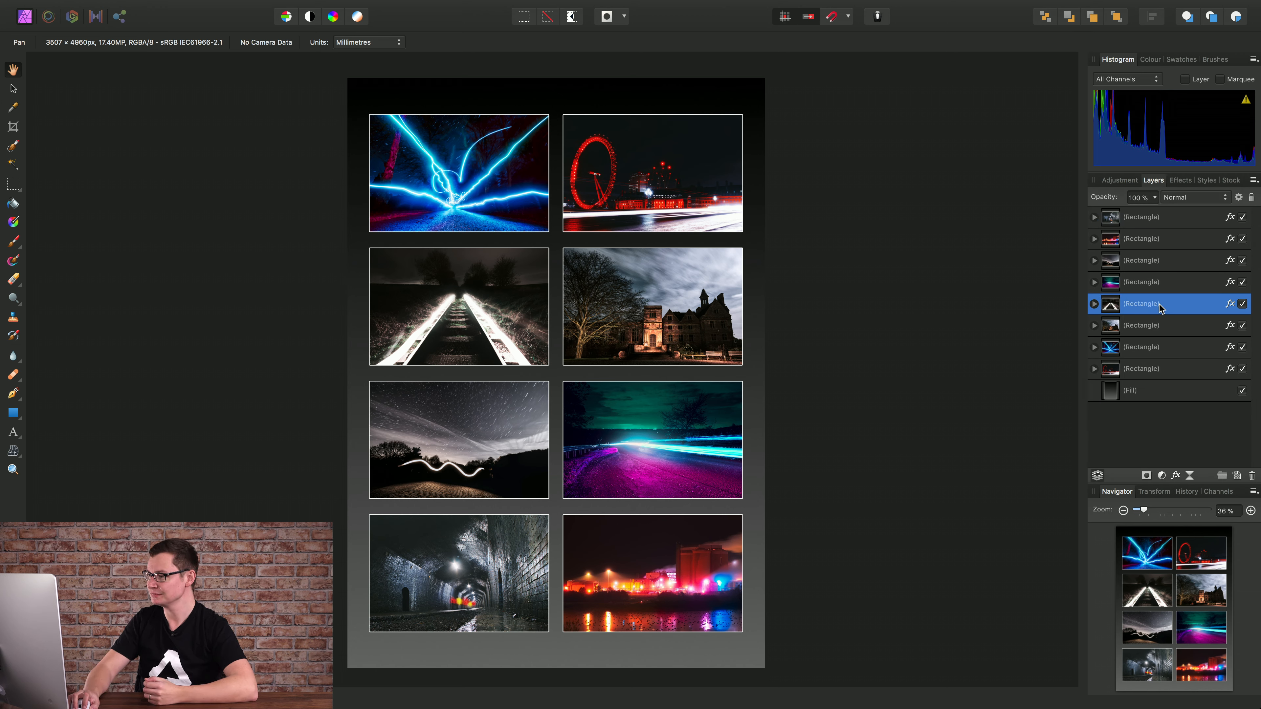
left_click(1158, 327)
left_click(1157, 348)
left_click(1157, 370)
left_click(1156, 390)
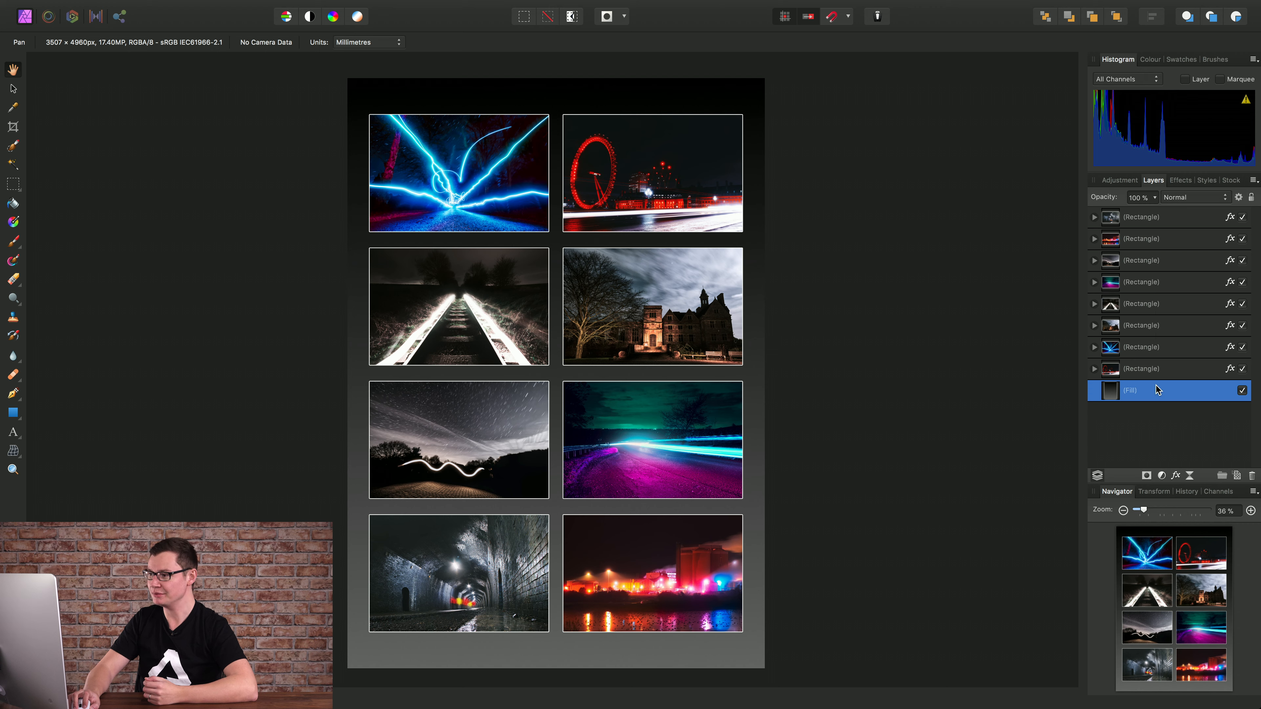
left_click(1162, 229)
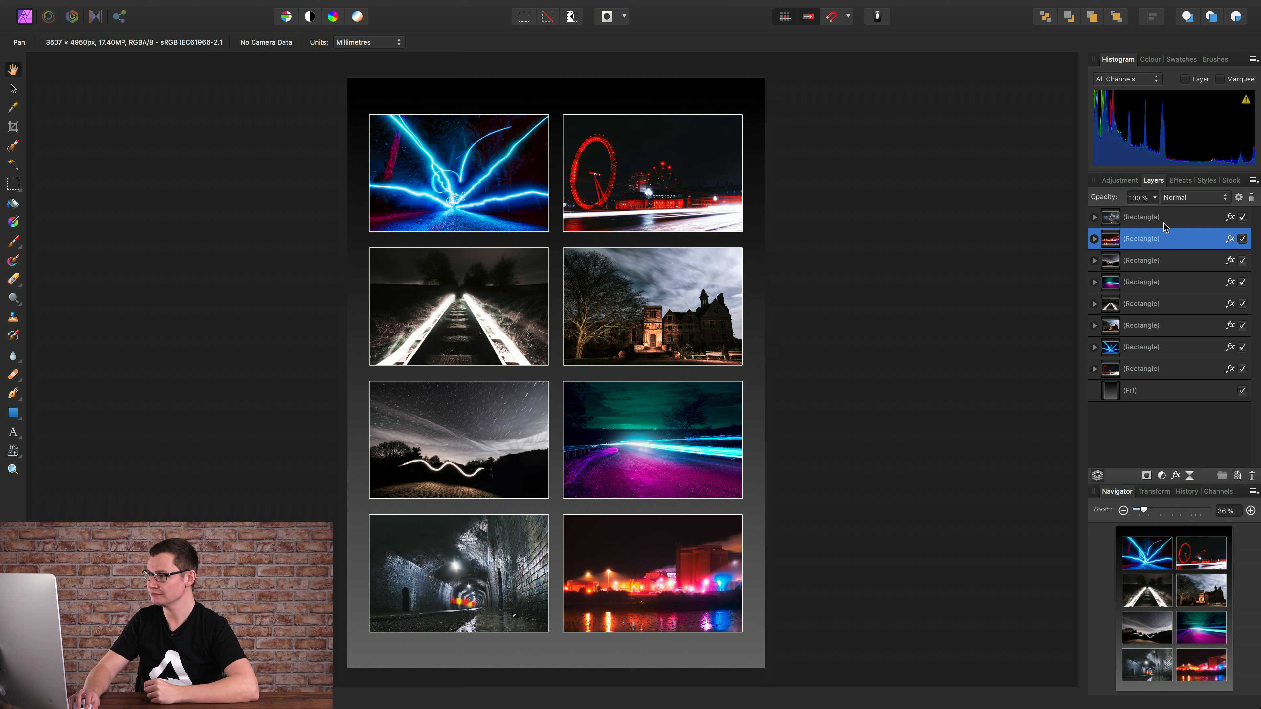
left_click(1164, 222)
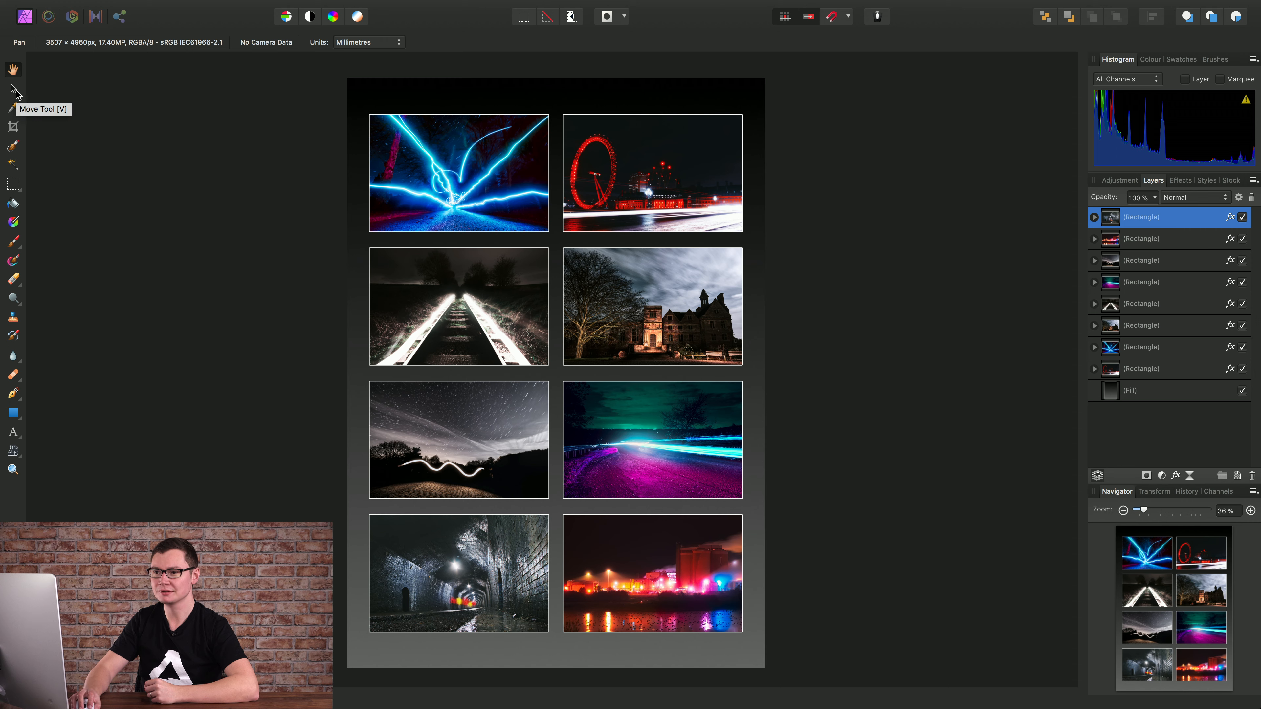
- Use the Move Tool to select the framed pictures on the canvas one after another, ending on the floodlit manor photo
left_click(14, 92)
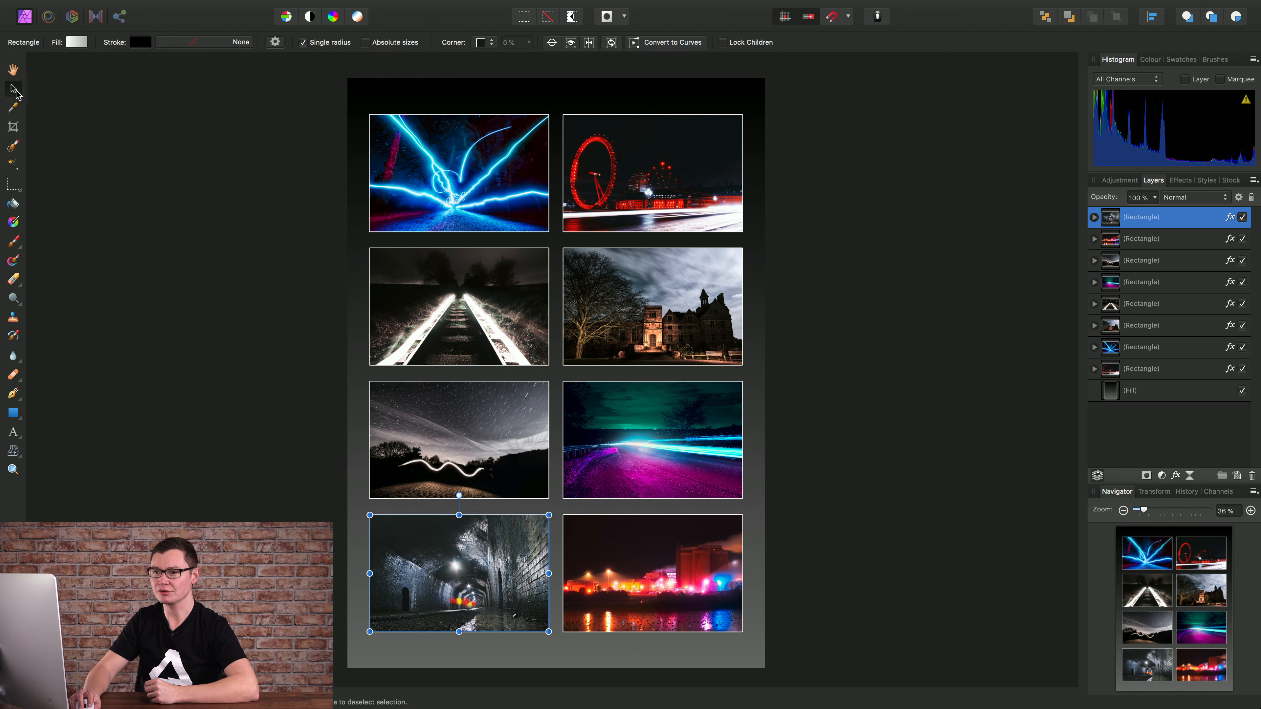
left_click(489, 200)
left_click(632, 188)
left_click(646, 303)
left_click(492, 302)
left_click(474, 429)
left_click(644, 436)
left_click(621, 532)
left_click(526, 529)
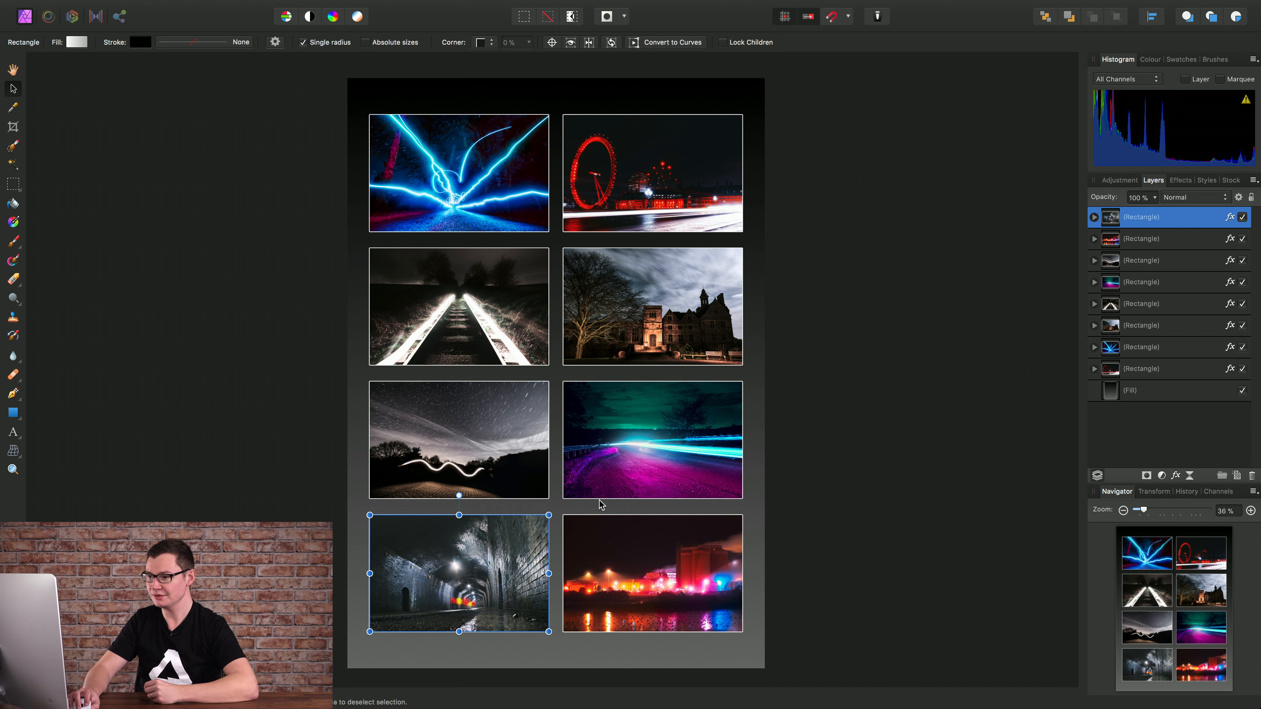
left_click(636, 454)
left_click(465, 460)
left_click(480, 344)
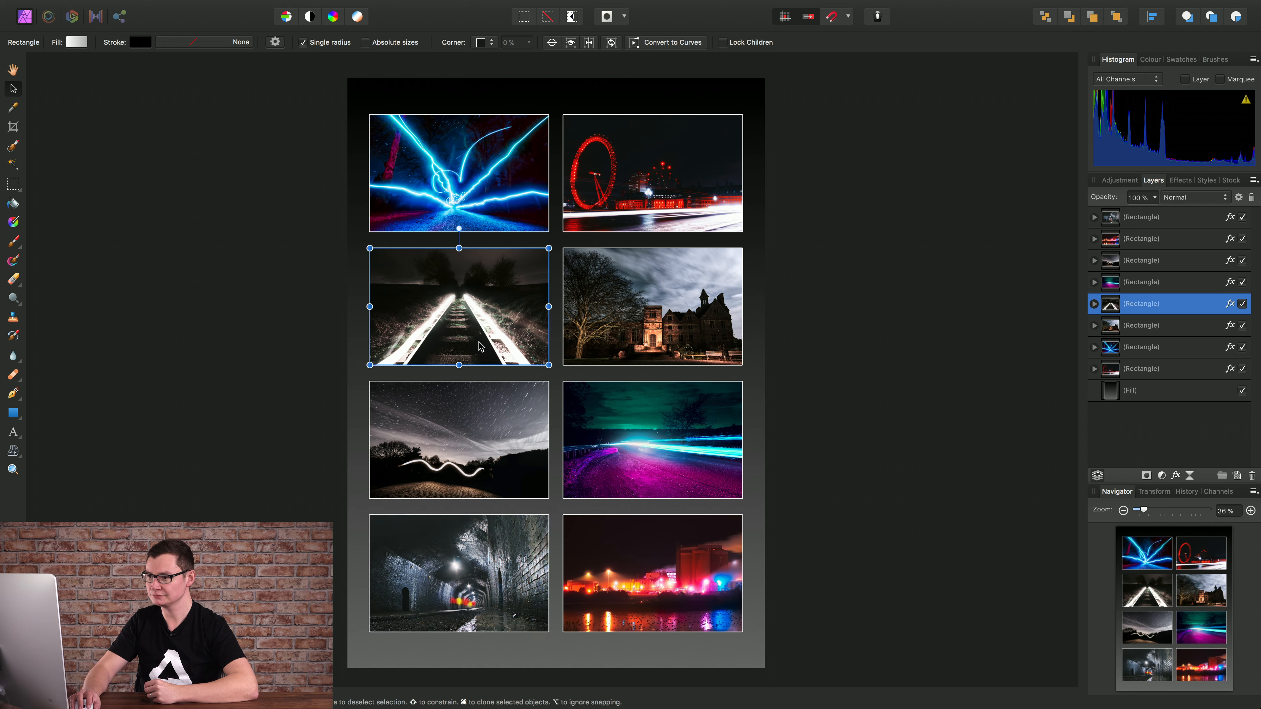
left_click(680, 324)
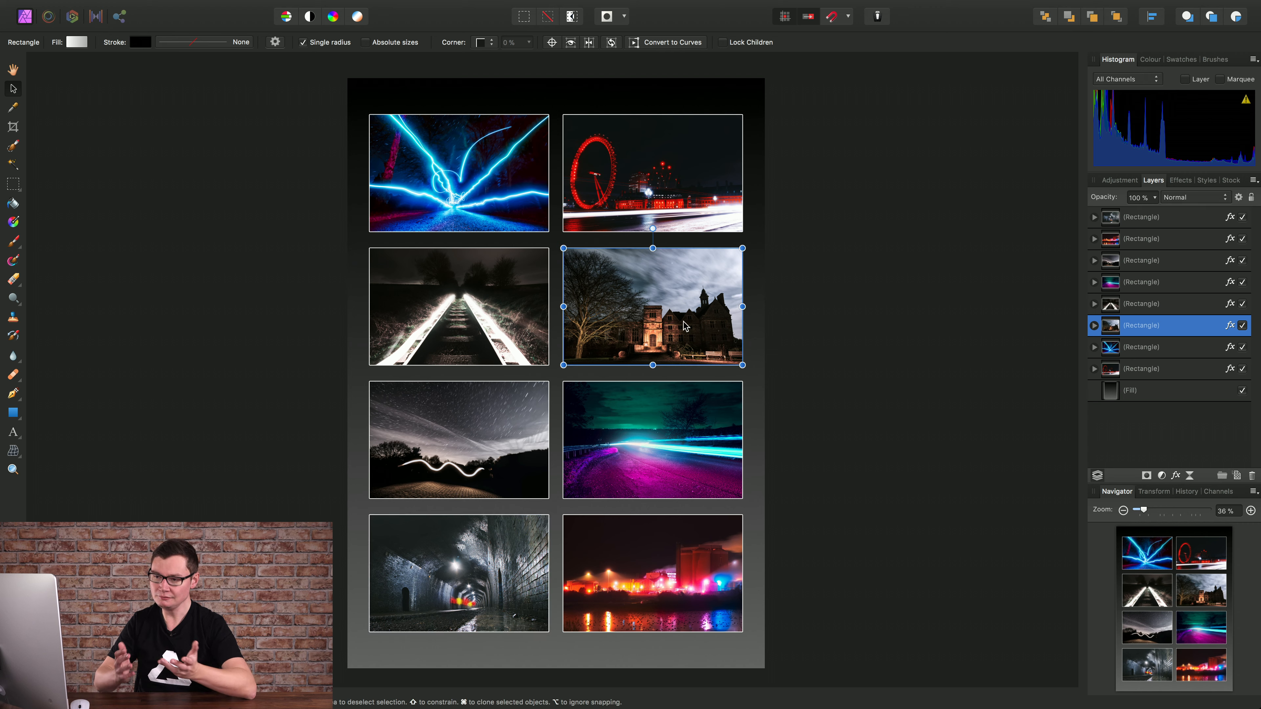
- Select the blue light-trail picture in the page's upper-left corner and move it slightly to the right
left_click(462, 166)
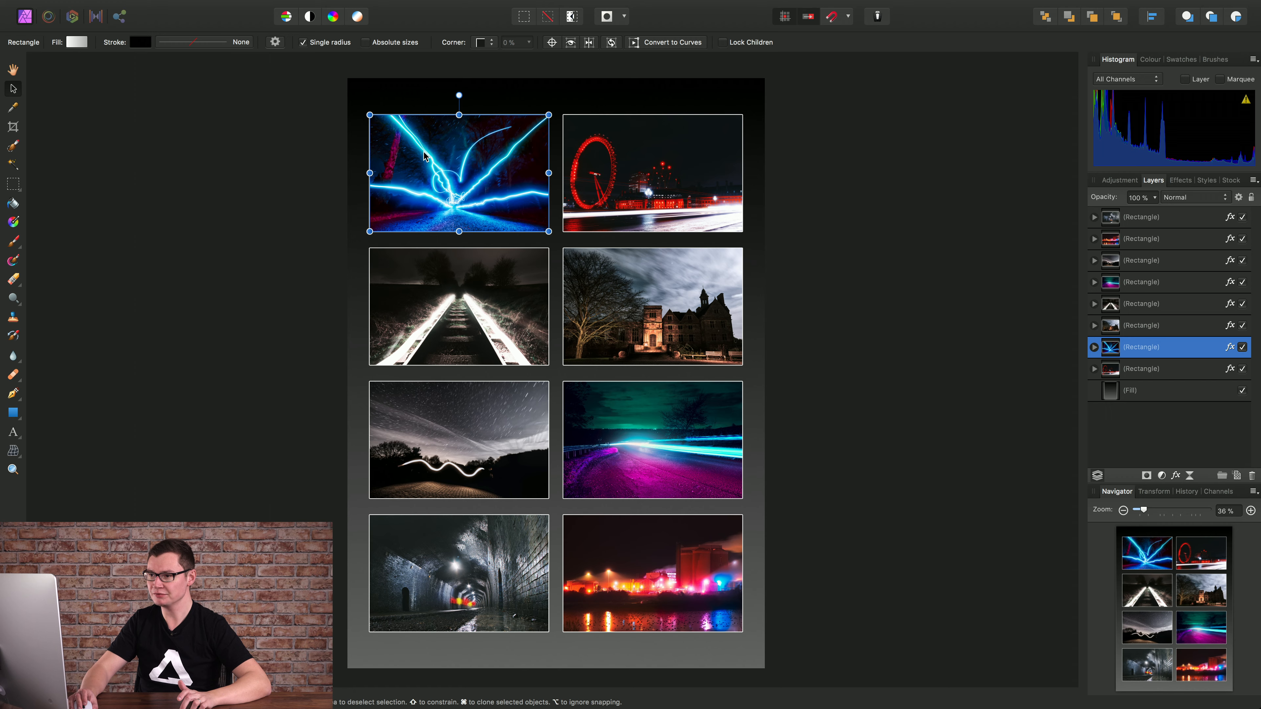
scroll(354, 98, "up", 5)
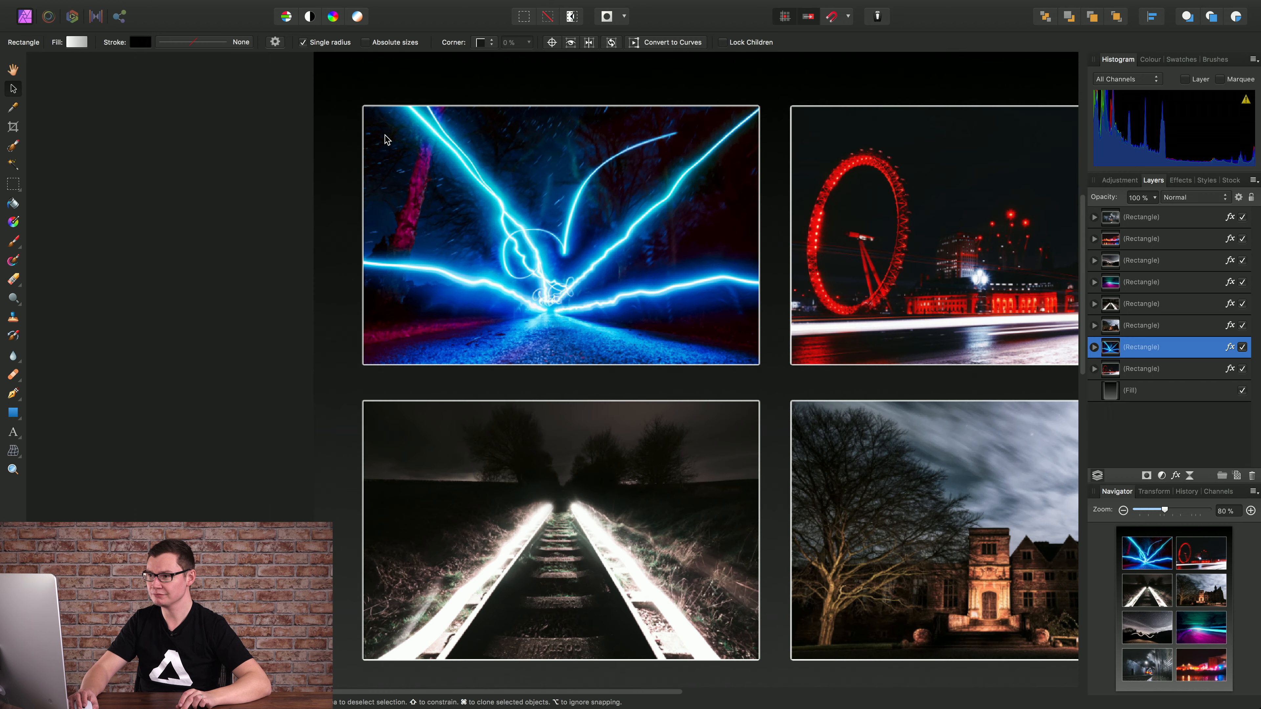
scroll(430, 255, "up", 2)
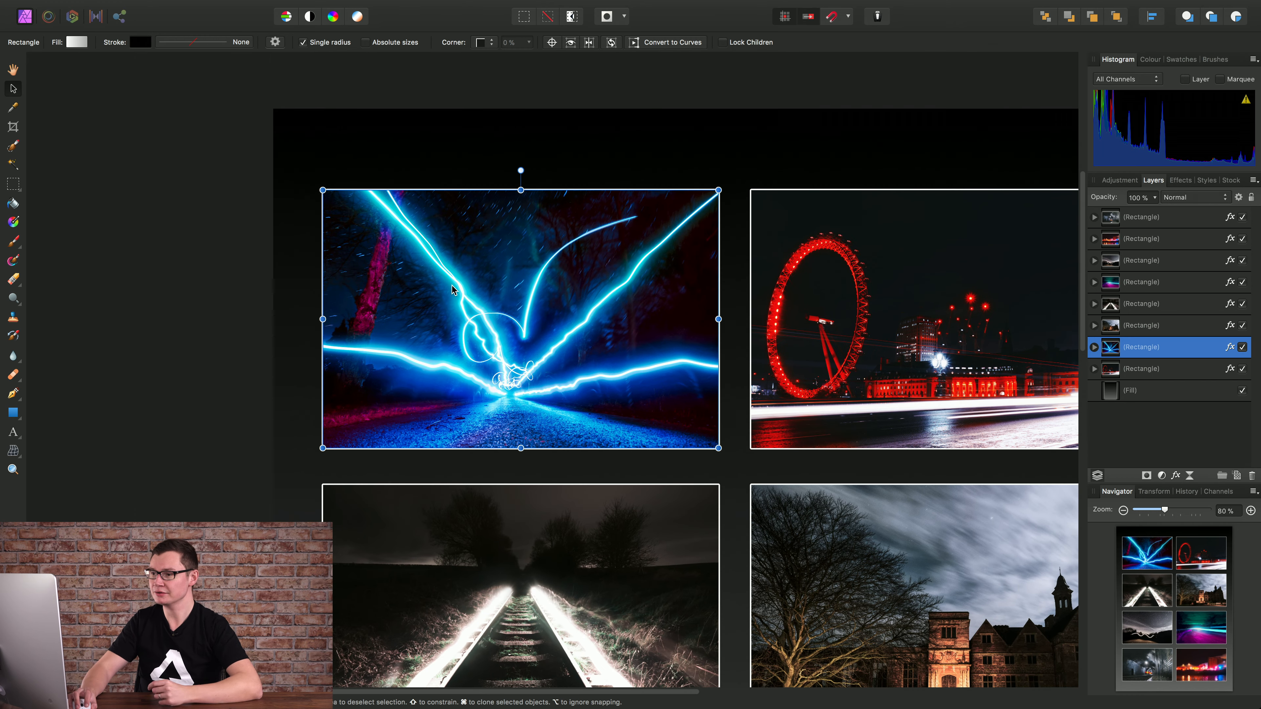
mouse_move(543, 374)
left_mouse_down()
mouse_move(708, 246)
mouse_move(533, 345)
mouse_move(704, 247)
mouse_move(539, 372)
mouse_move(595, 234)
mouse_move(727, 385)
mouse_move(657, 282)
mouse_move(695, 367)
mouse_move(519, 310)
mouse_move(417, 397)
mouse_move(669, 321)
mouse_move(545, 369)
left_mouse_up()
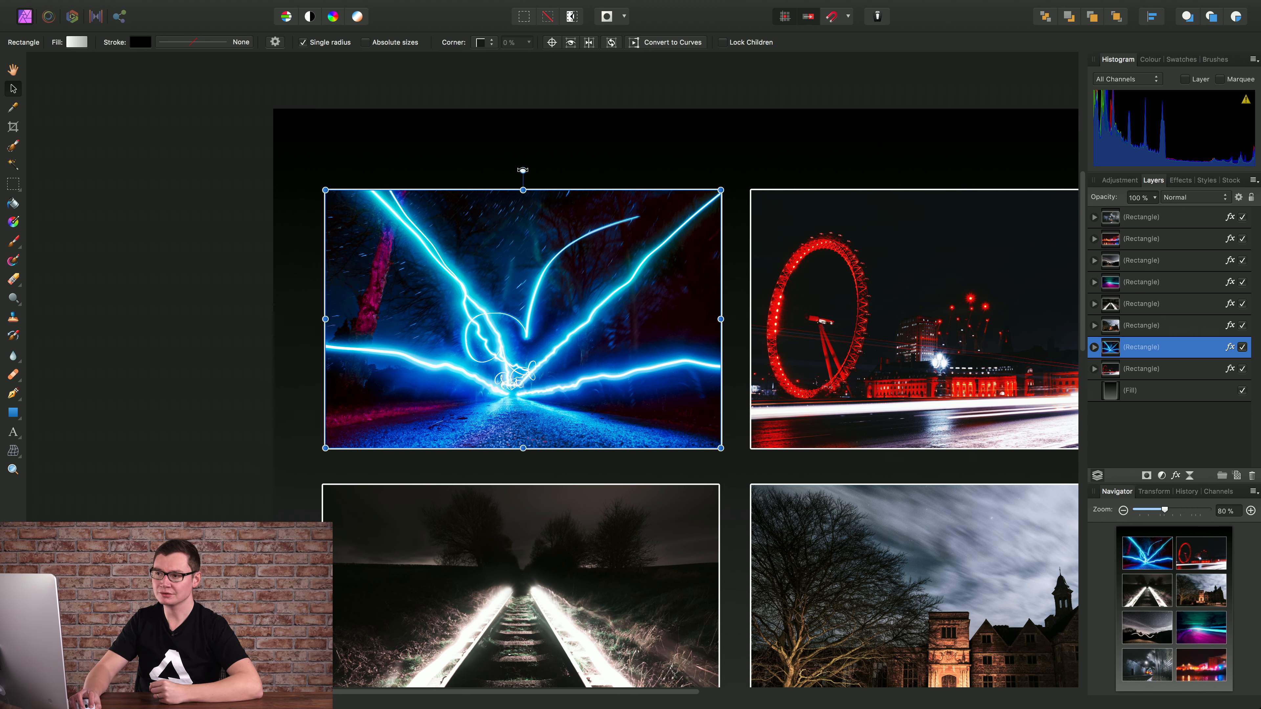
- Try rotating the blue light-trail picture freehand with its rotation handle and corner, and bring it back to level
mouse_move(523, 170)
left_mouse_down()
mouse_move(552, 171)
mouse_move(501, 174)
mouse_move(534, 174)
mouse_move(523, 175)
left_mouse_up()
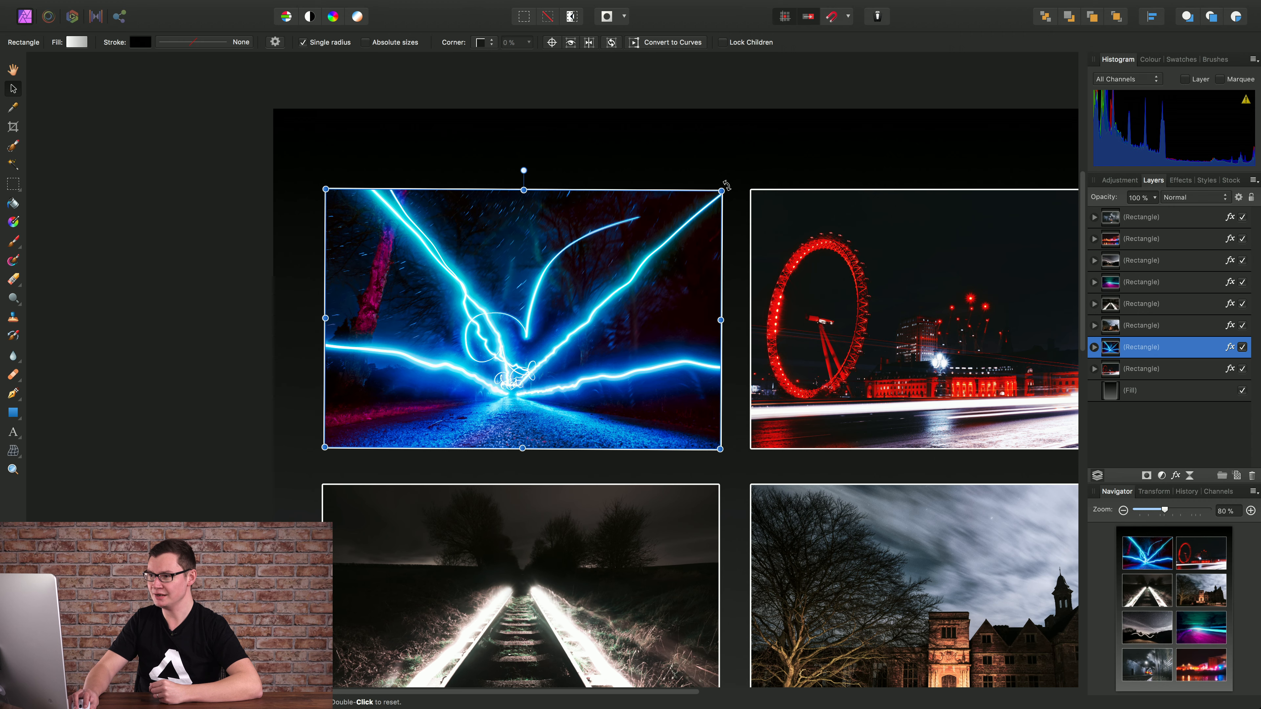
left_click_drag(727, 185, 666, 211)
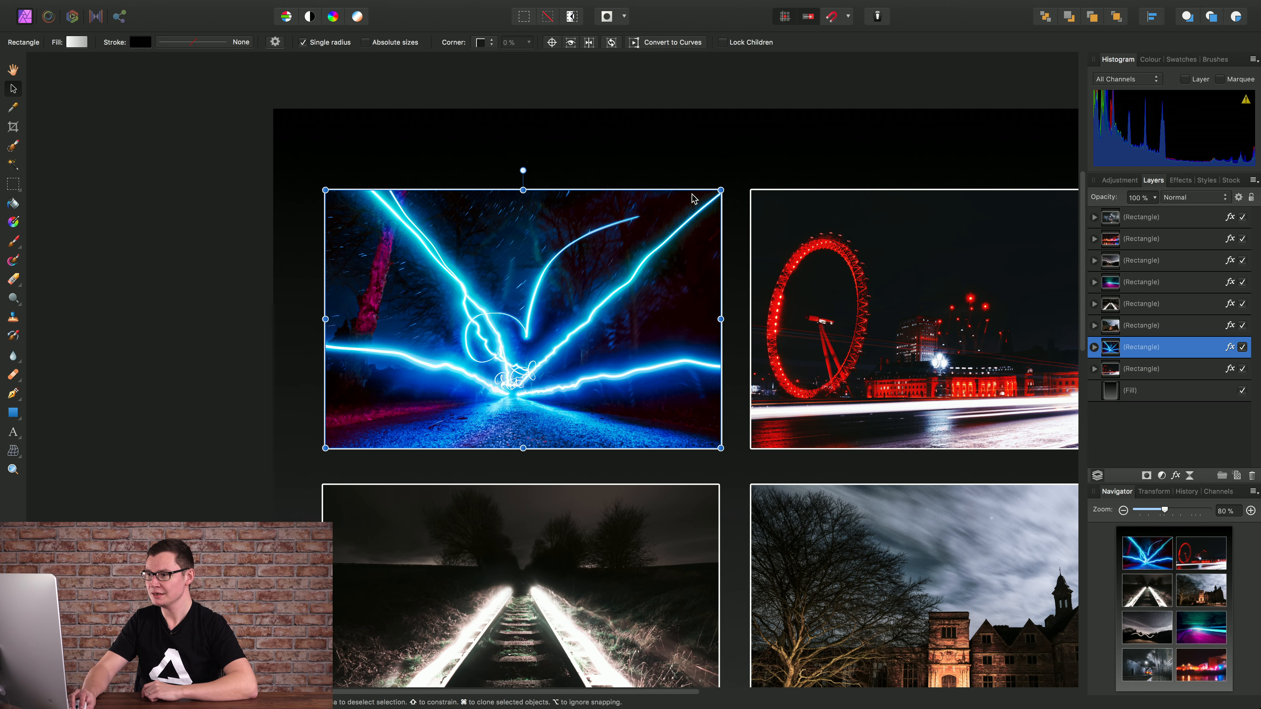
- Enlarge the blue light-trail picture slightly from its upper-right corner, keeping its proportions and lower-left corner in place
scroll(708, 209, "right", 2)
scroll(710, 213, "right", 4)
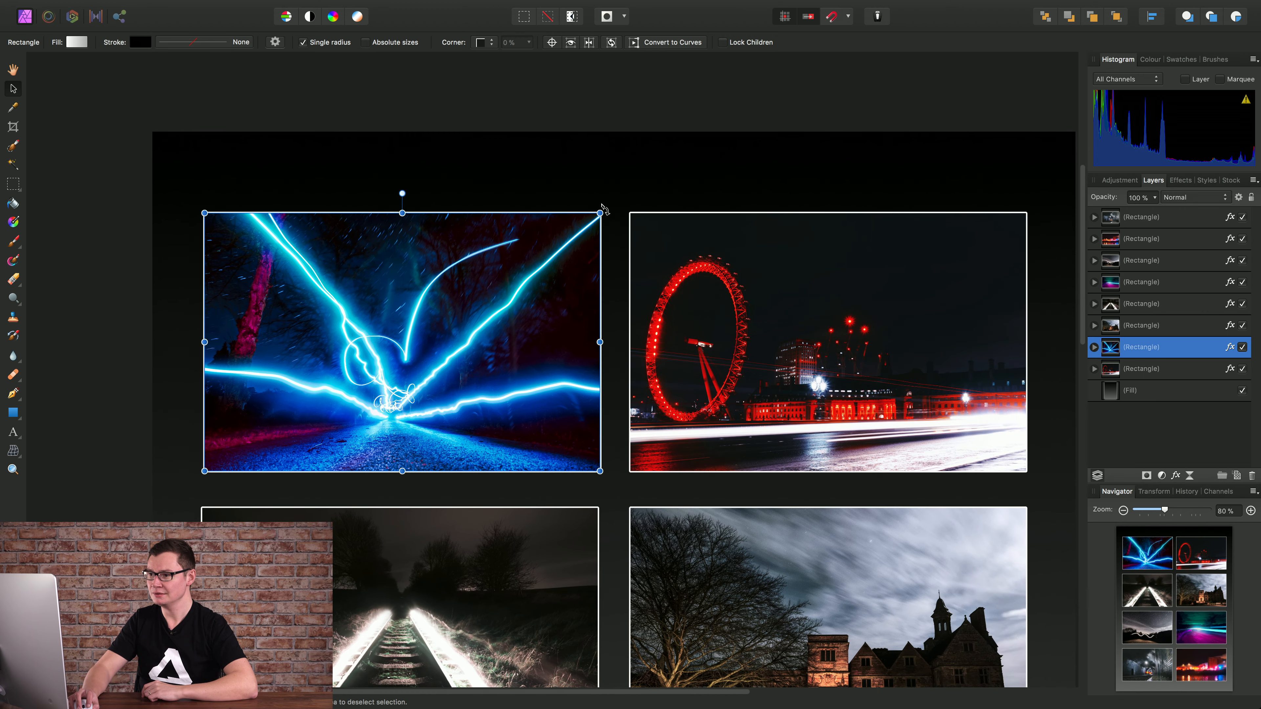
left_click_drag(601, 210, 633, 128)
left_click_drag(692, 171, 653, 146)
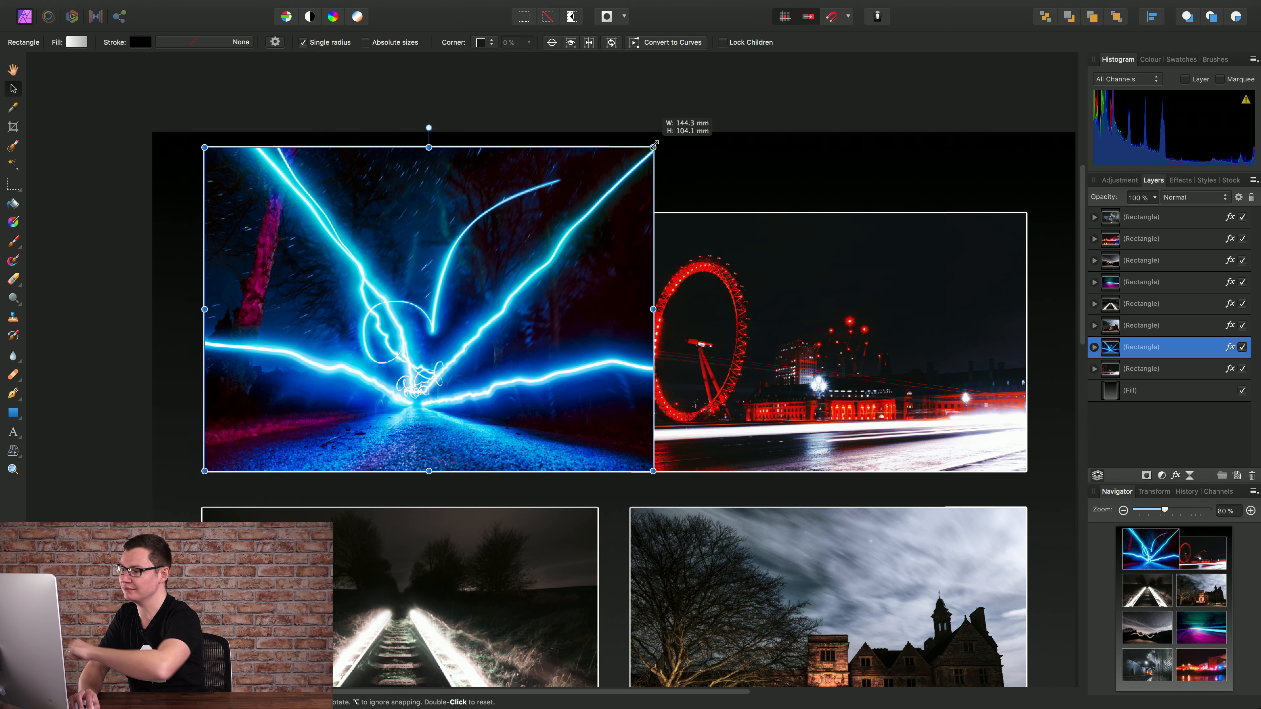
left_click_drag(669, 169, 618, 202)
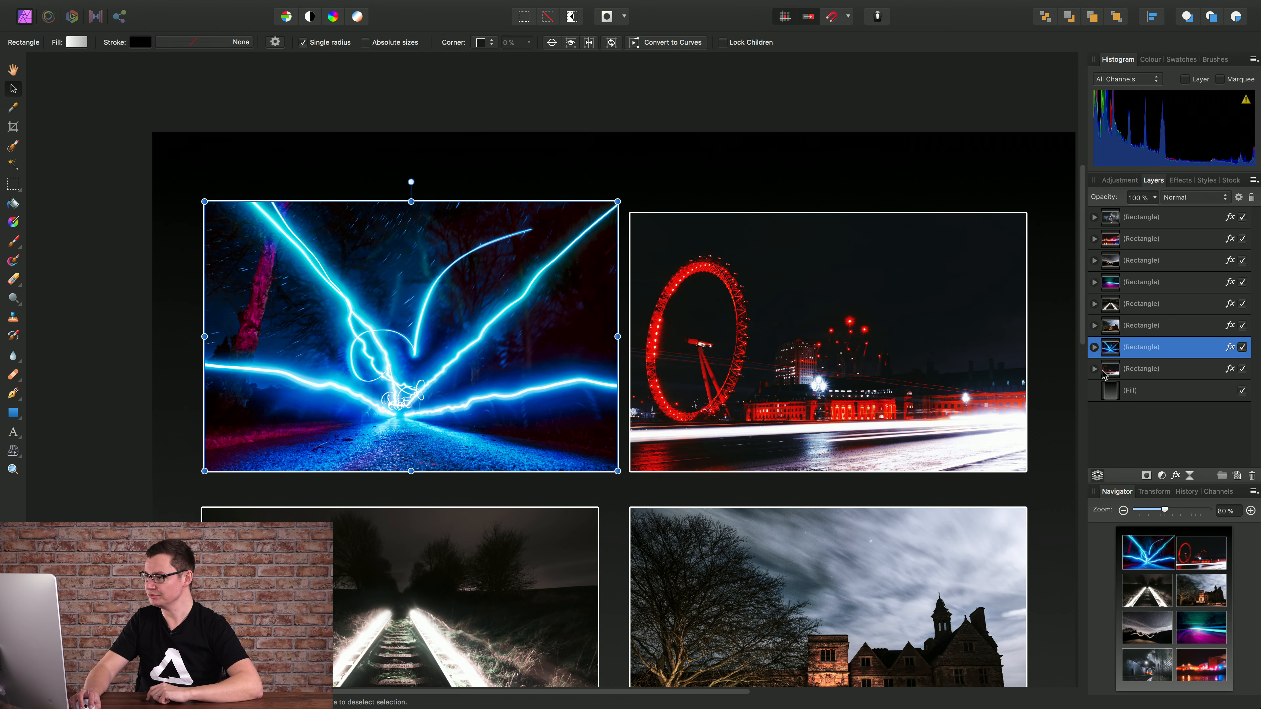
- Reveal the Cyberpunk Trip image nested in the blue picture's rectangle and enlarge it slightly from its upper-right corner
left_click(1094, 347)
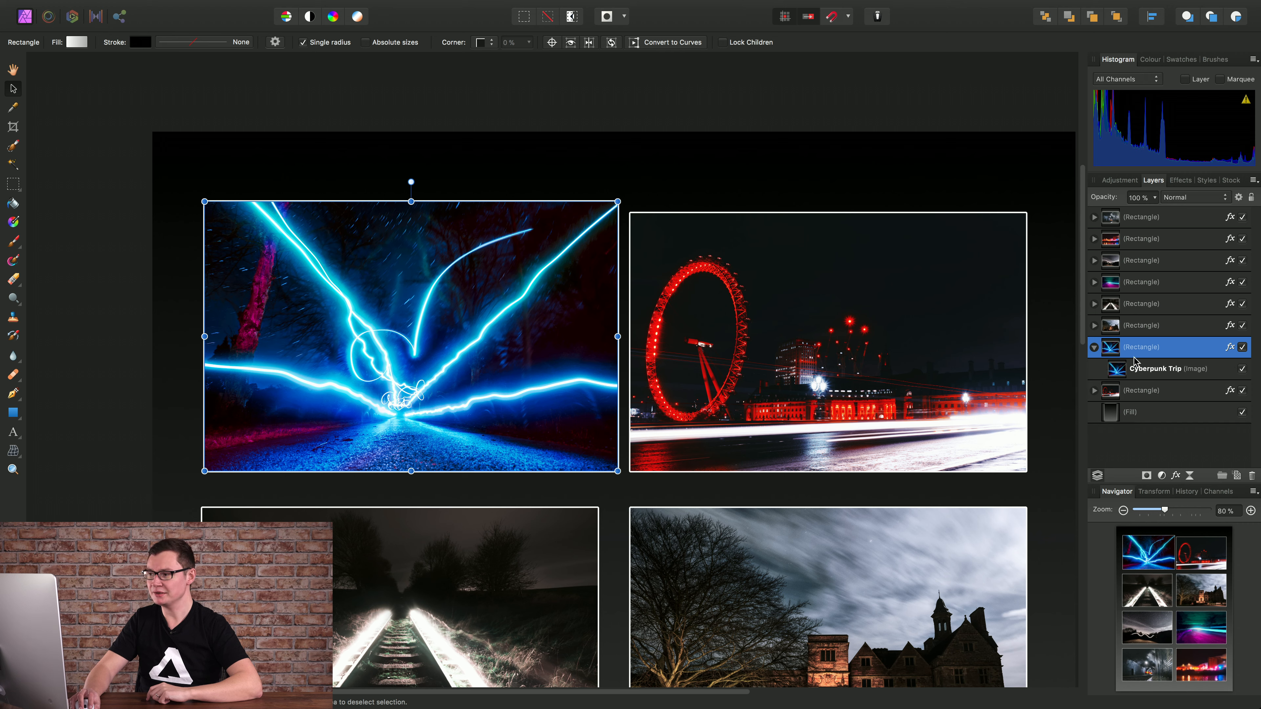
left_click(1146, 370)
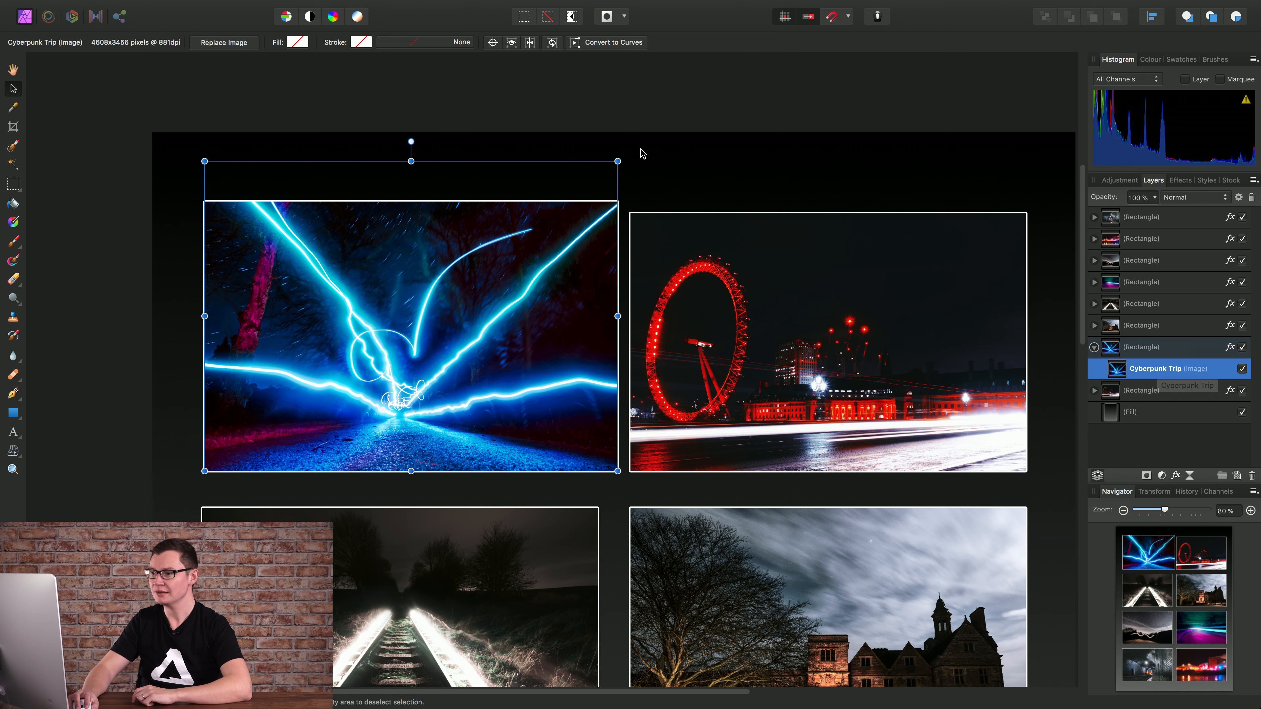
left_click_drag(618, 161, 660, 208)
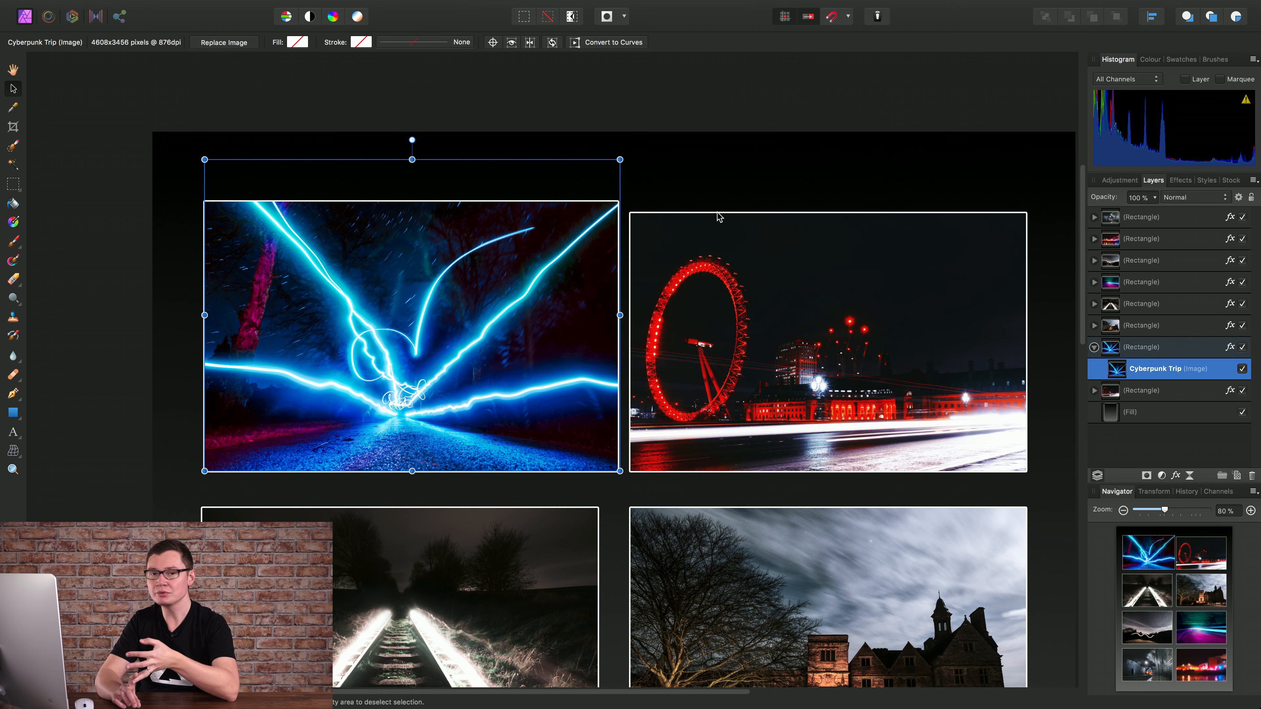
- Select the parent rectangle of Cyberpunk Trip and shrink it from its upper-right corner to about 131.1 × 85.6 mm
left_click(1180, 350)
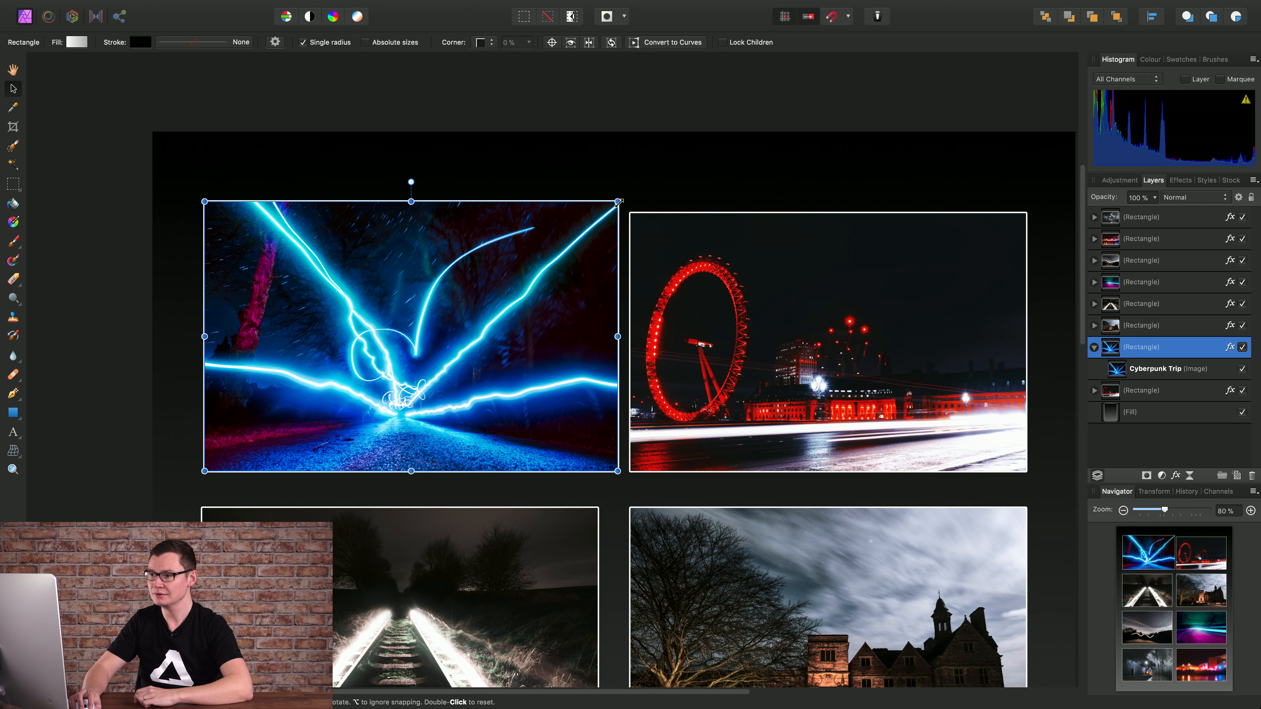
left_click_drag(618, 202, 631, 233)
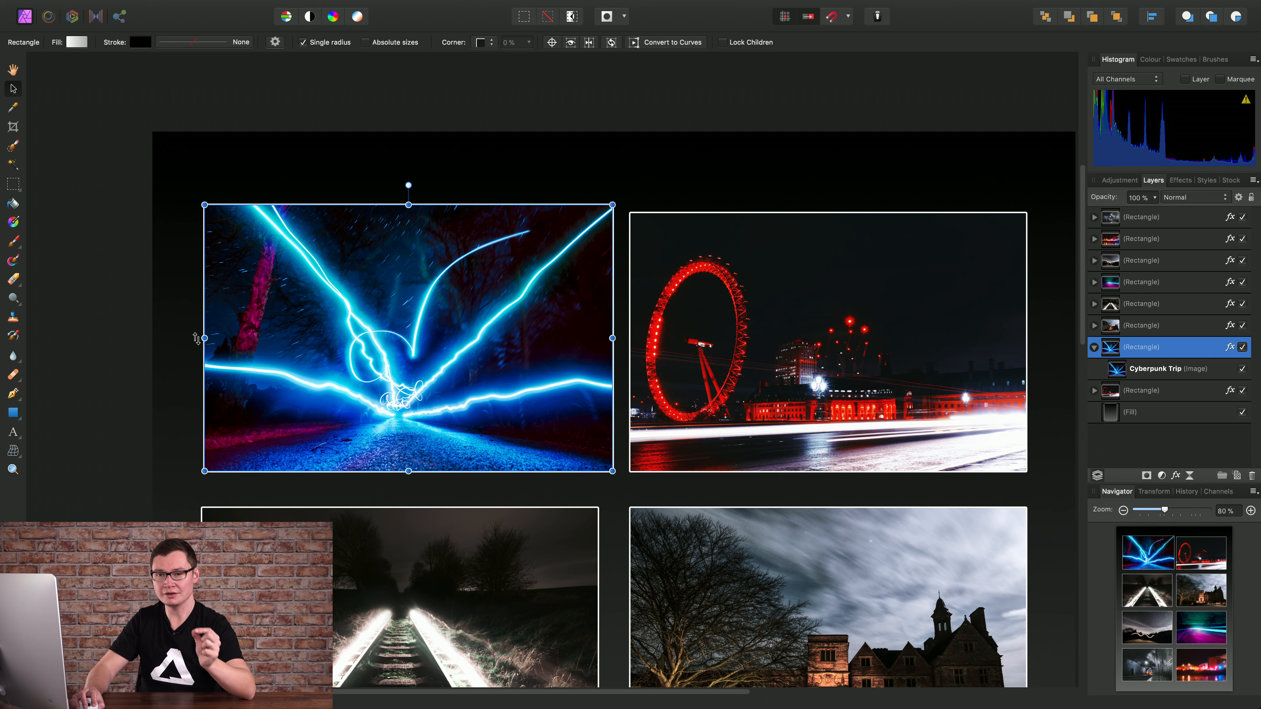
mouse_move(198, 338)
left_mouse_down()
mouse_move(198, 308)
mouse_move(201, 337)
left_mouse_up()
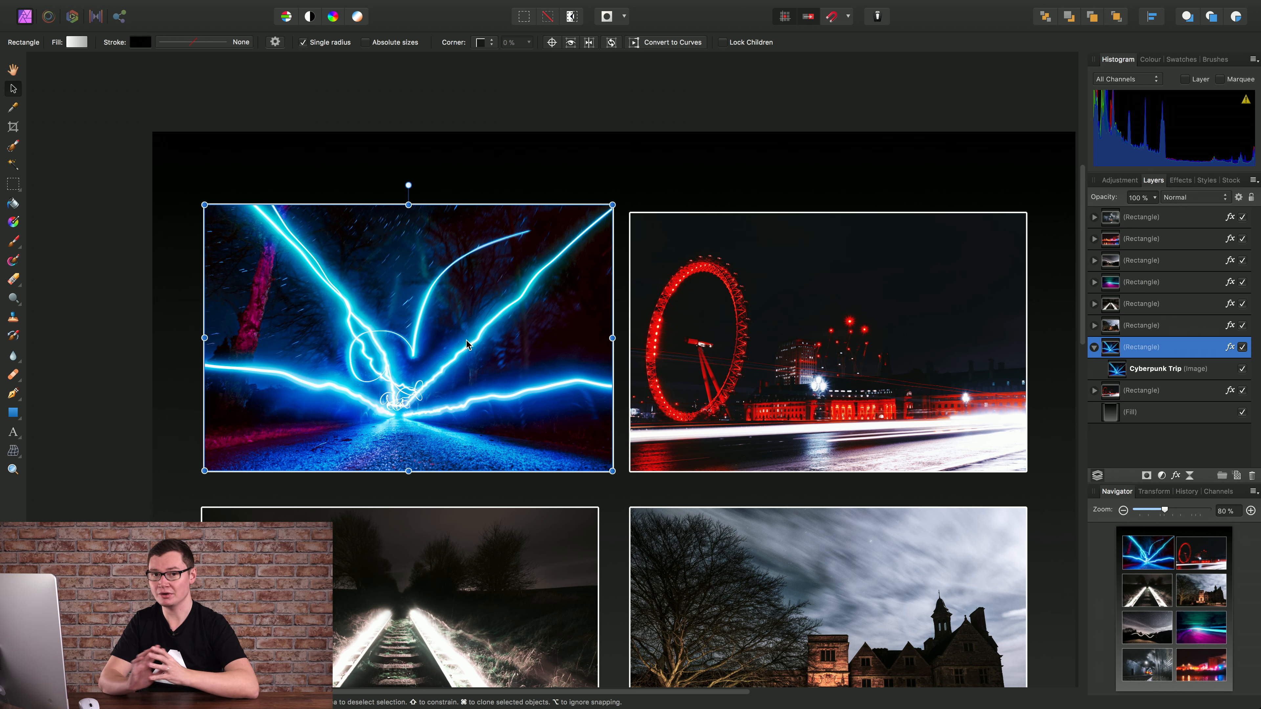
- Set the blue picture rectangle's X position to 18 mm
left_click(1154, 492)
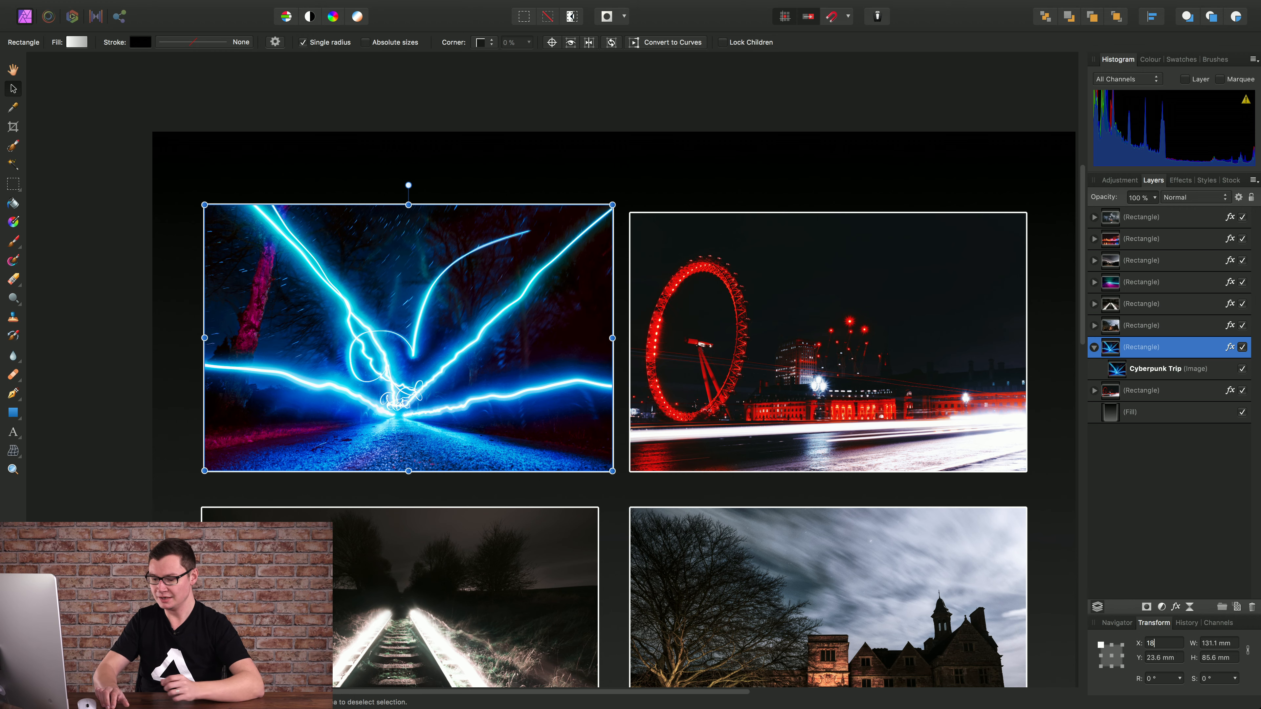
key("Return")
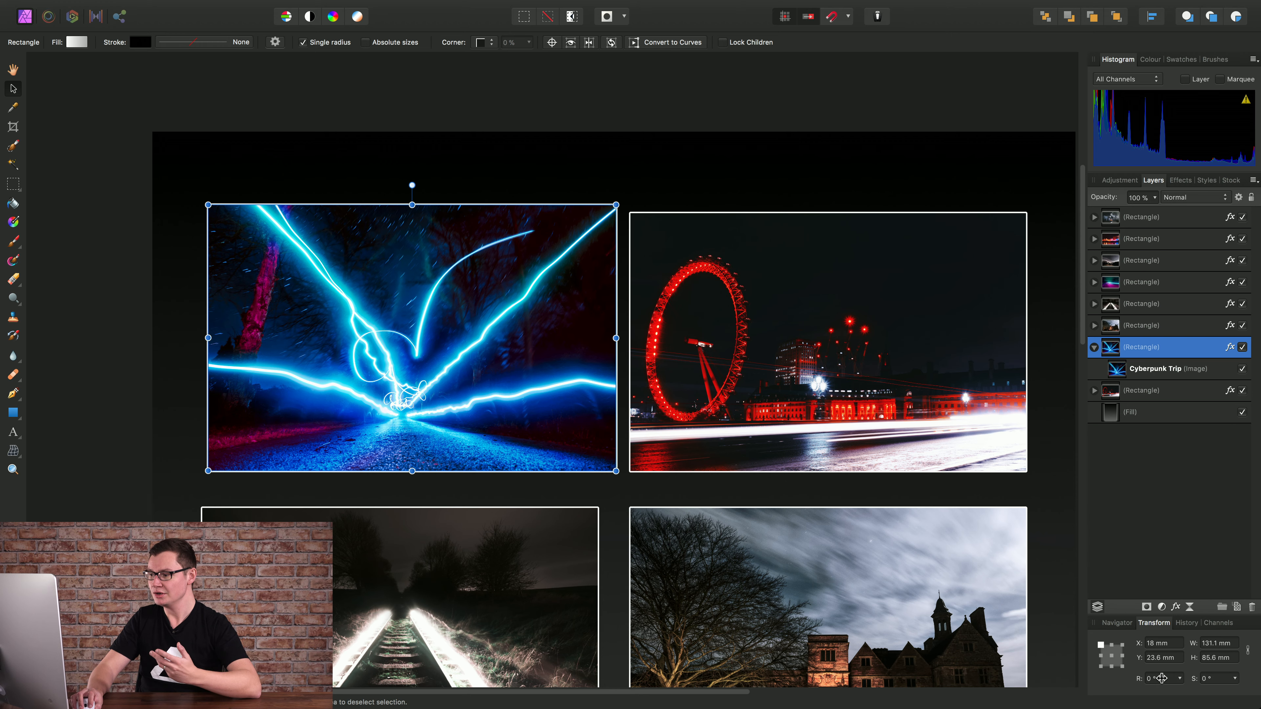
- Try rotating the blue picture rectangle by 15° about its upper-left anchor point, and reset the rotation to 0°
left_click(1151, 678)
type("15")
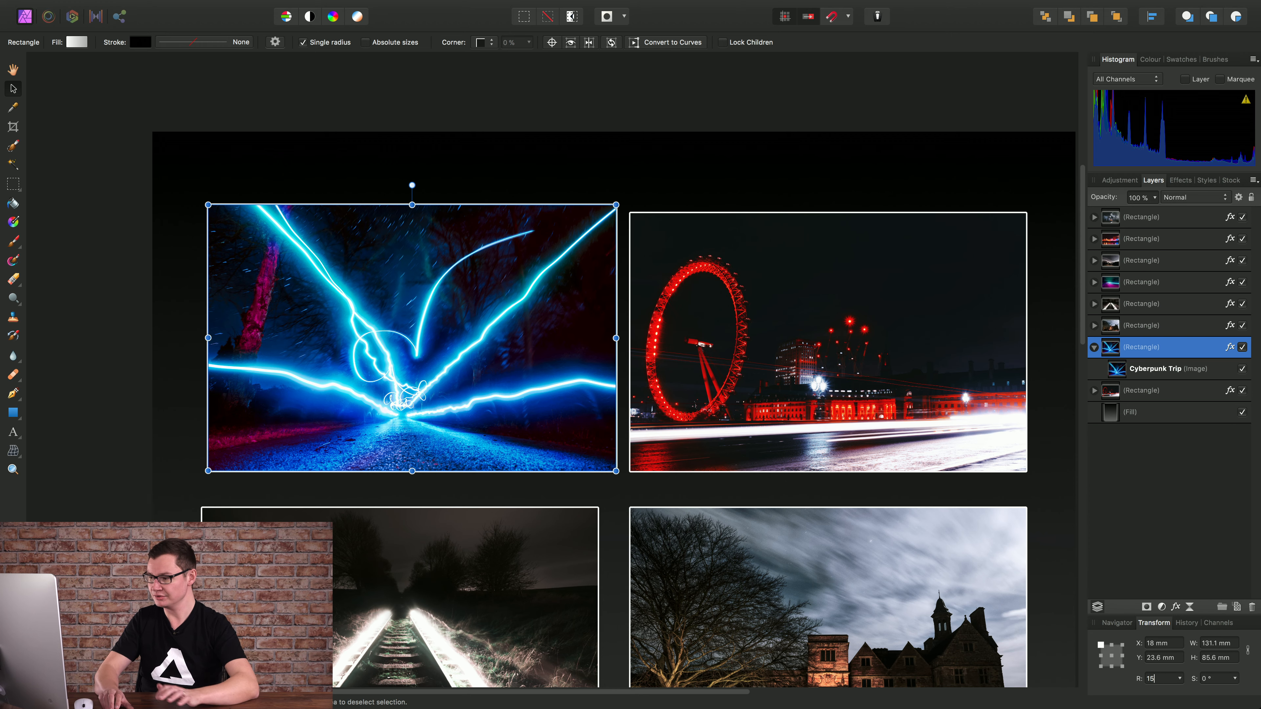
key("Return")
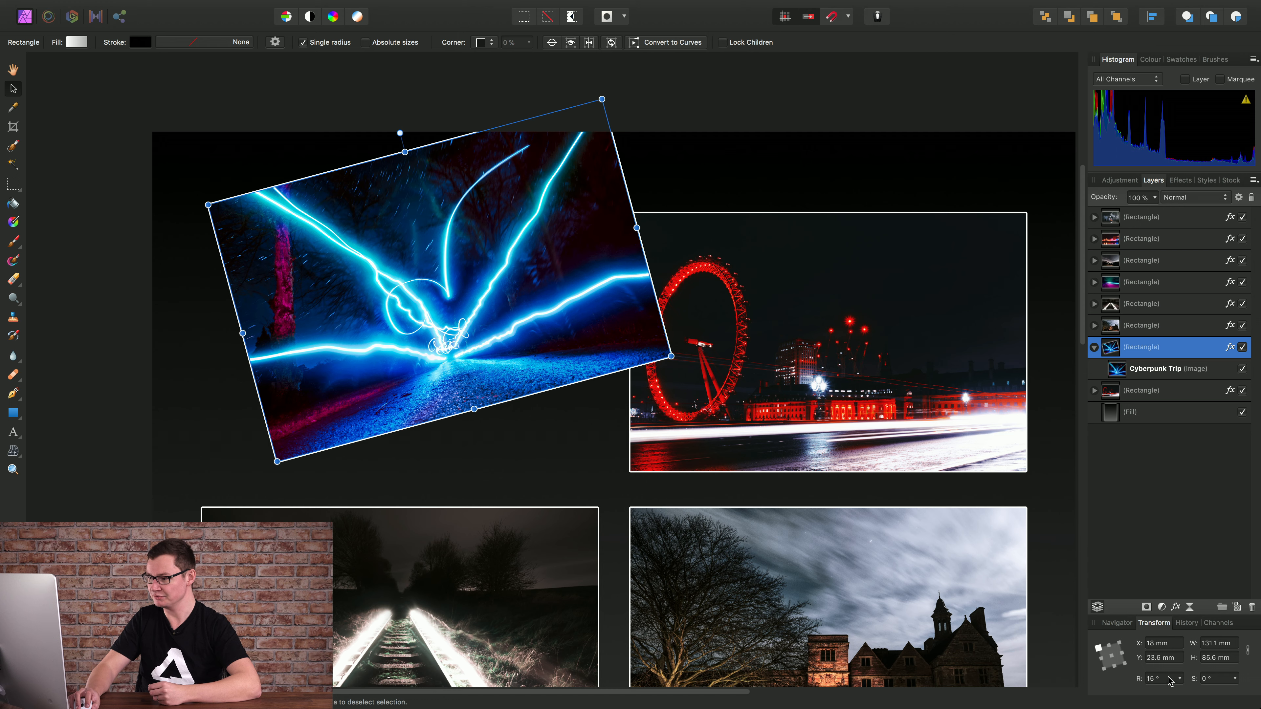
left_click(1181, 680)
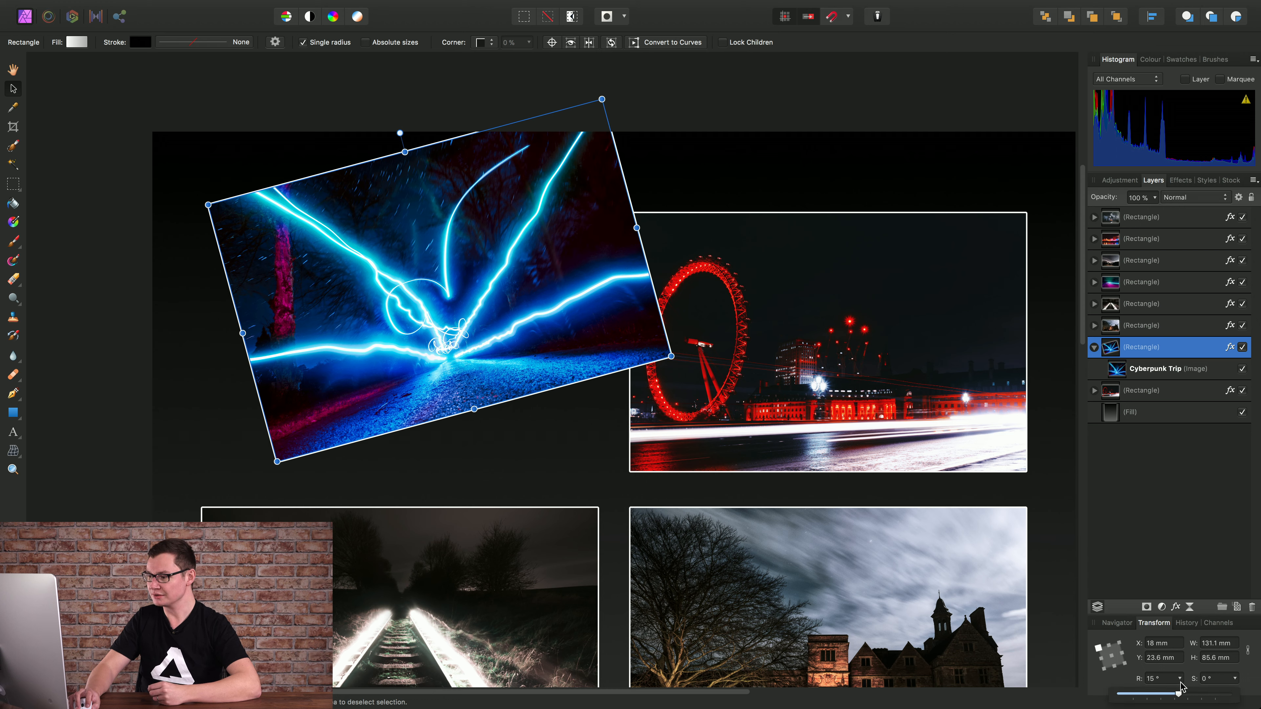
mouse_move(1179, 698)
left_mouse_down()
mouse_move(1199, 700)
mouse_move(1162, 703)
mouse_move(1174, 701)
left_mouse_up()
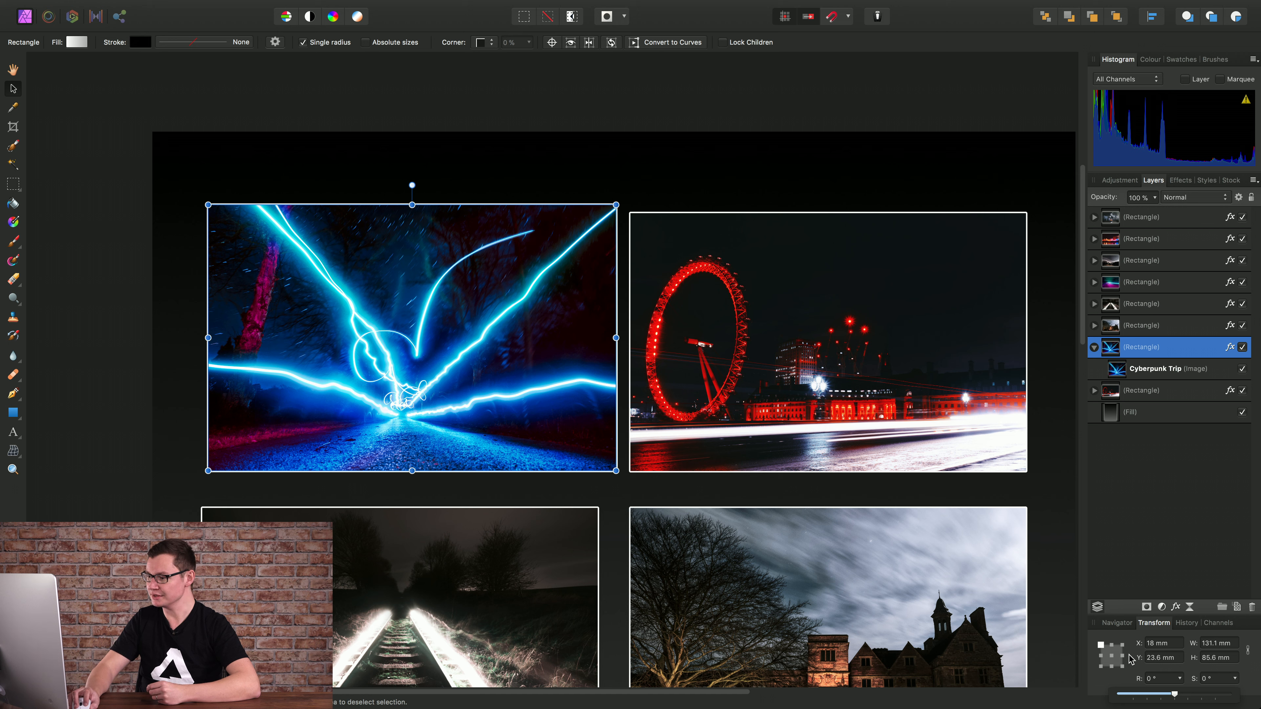
- Switch the blue picture's transform anchor to its centre, try rotating about that point, and return the rotation to 0°
left_click(1110, 657)
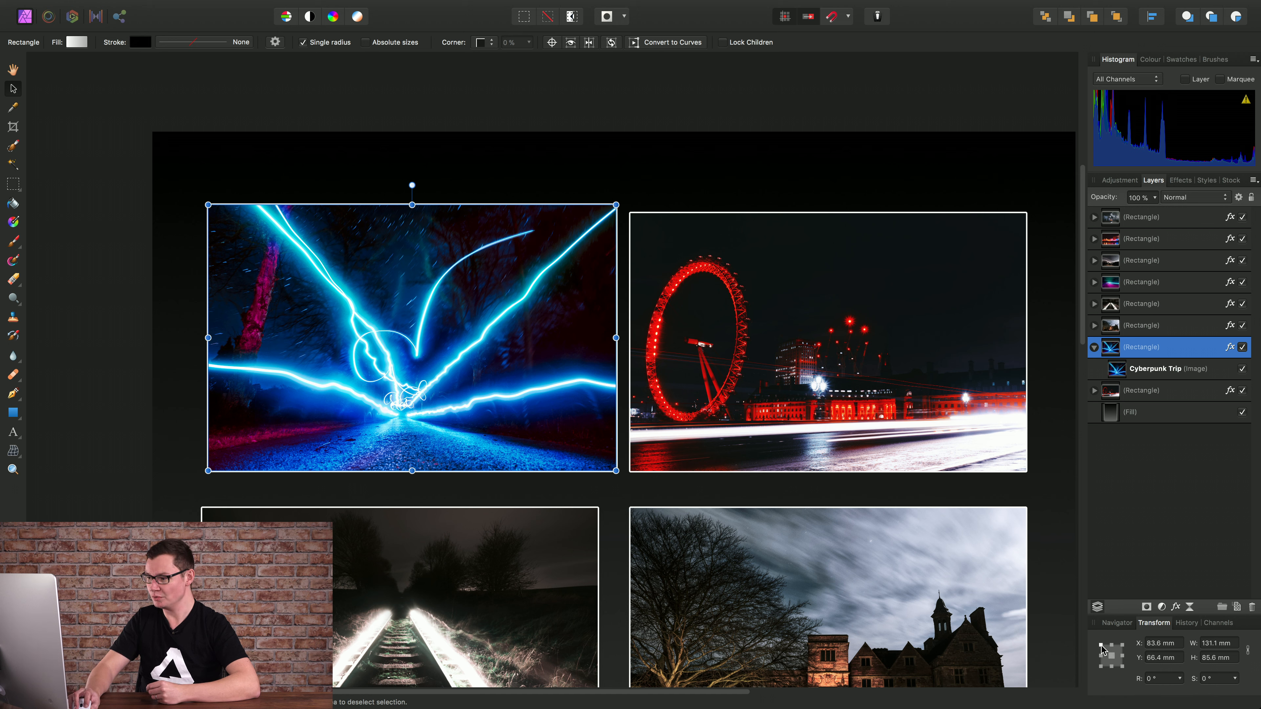
left_click(1101, 646)
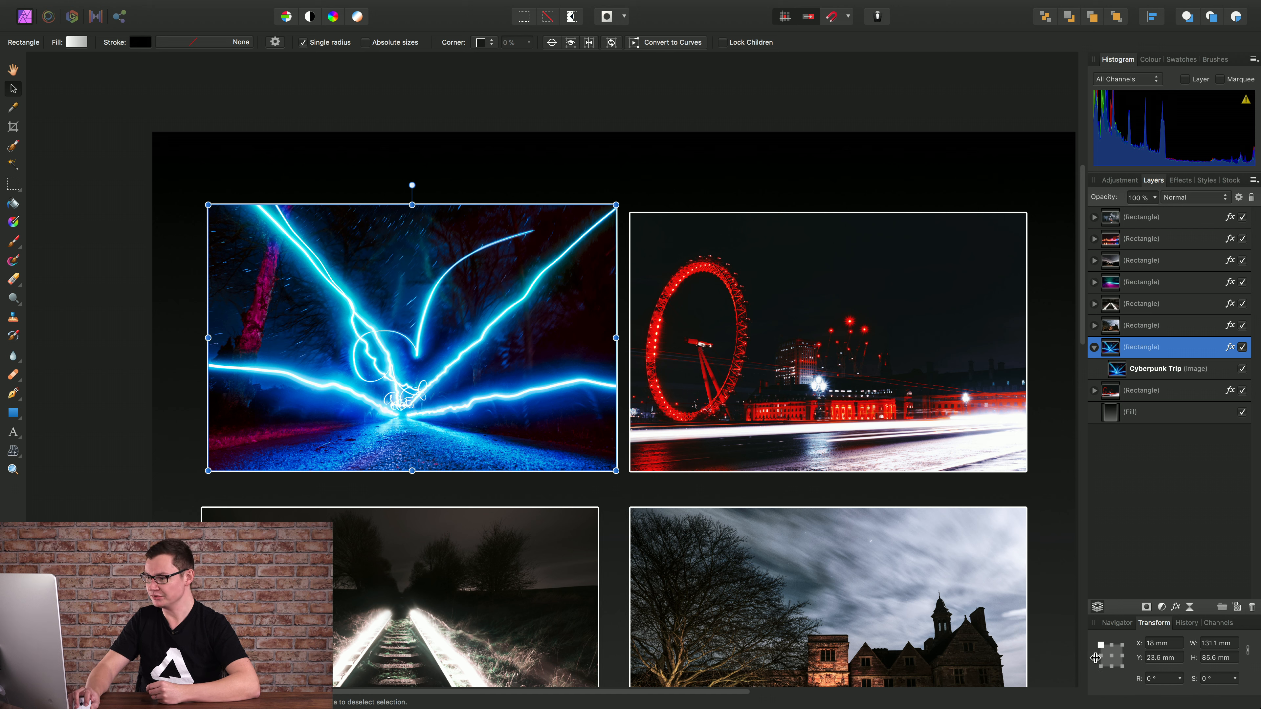
left_click(1111, 657)
left_click(1180, 679)
mouse_move(1179, 694)
left_mouse_down()
mouse_move(1206, 696)
mouse_move(1179, 695)
left_mouse_up()
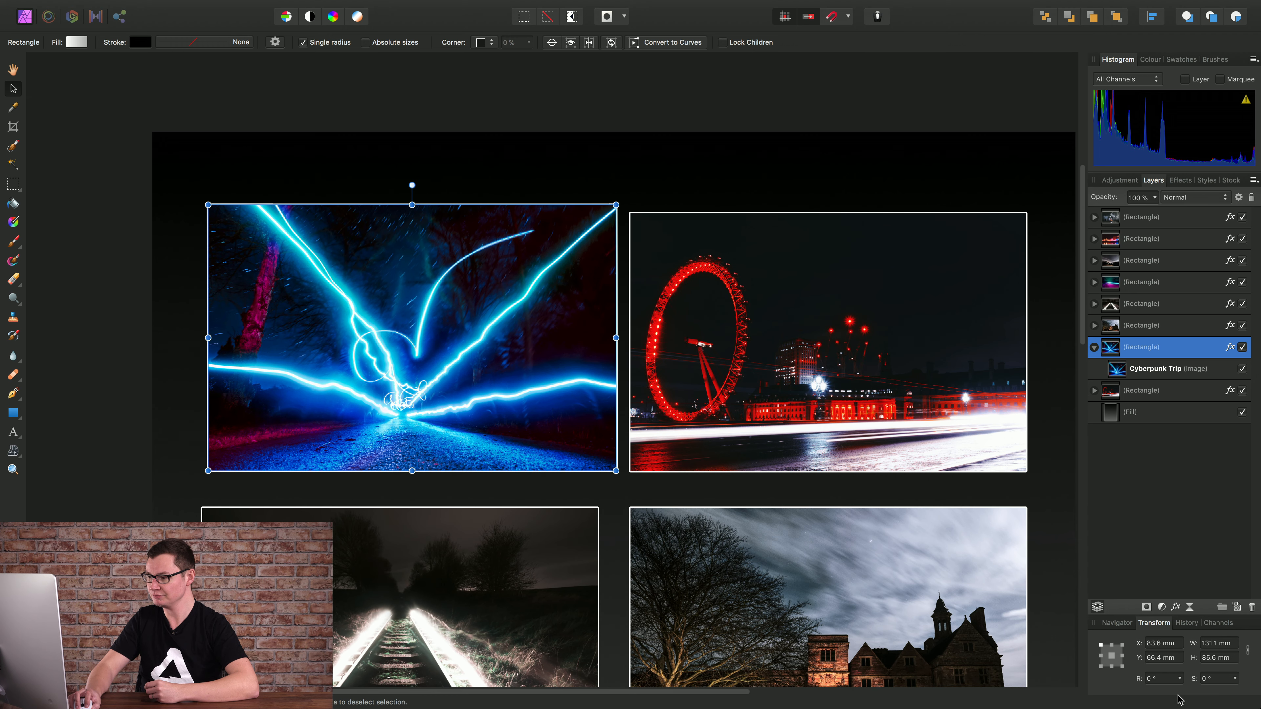
- Try shearing the blue picture from its lower-right anchor point, return the shear to 0°, and deselect the picture
left_click(1122, 667)
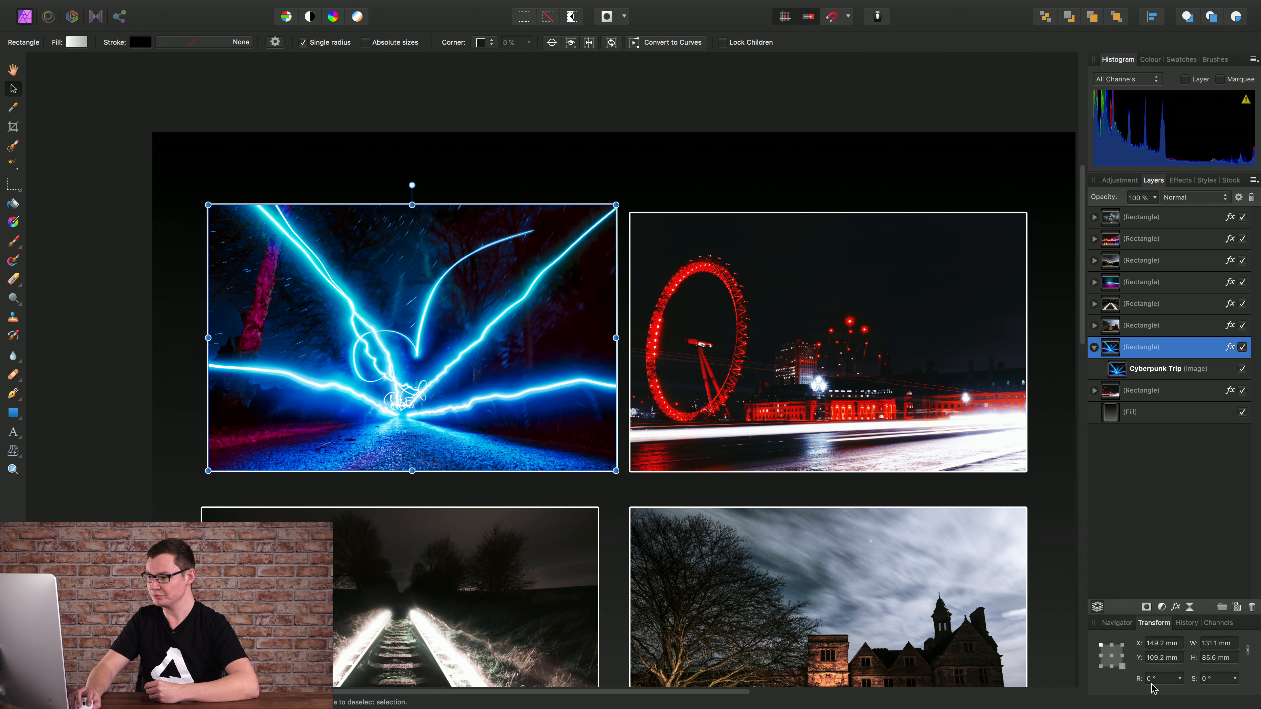
left_click(1235, 678)
left_click_drag(1238, 697, 1196, 699)
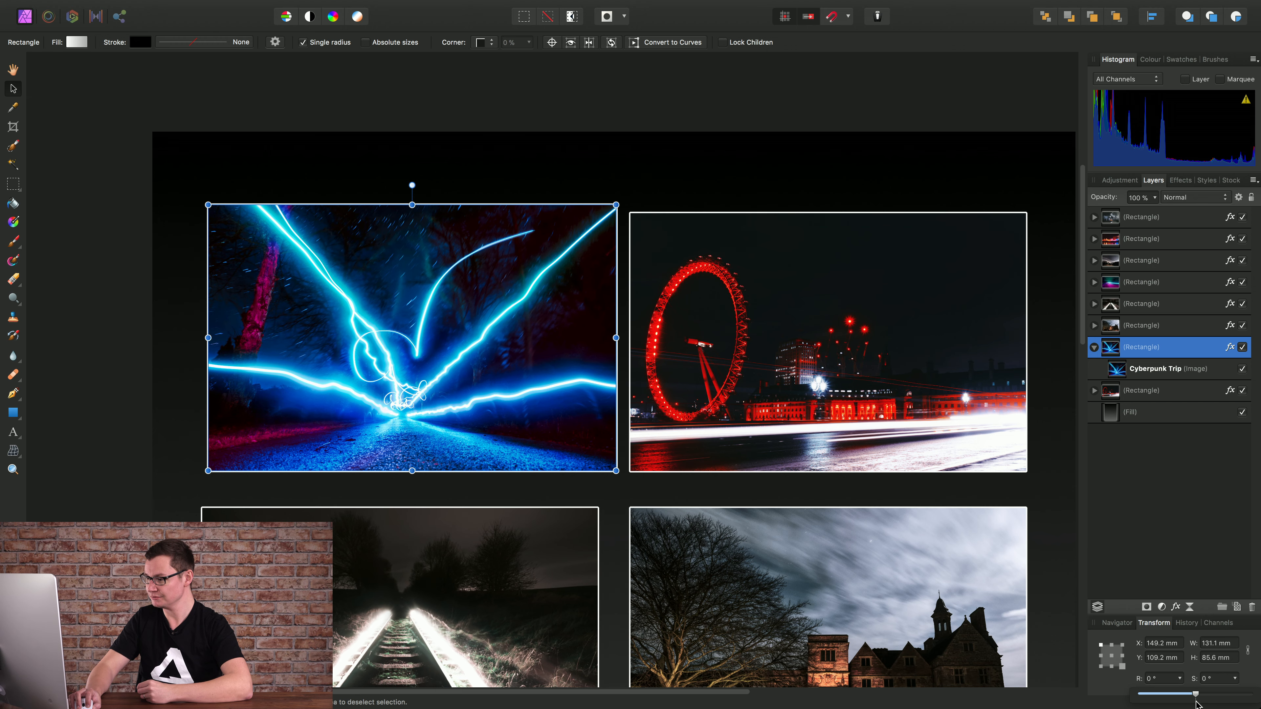
left_click(728, 166)
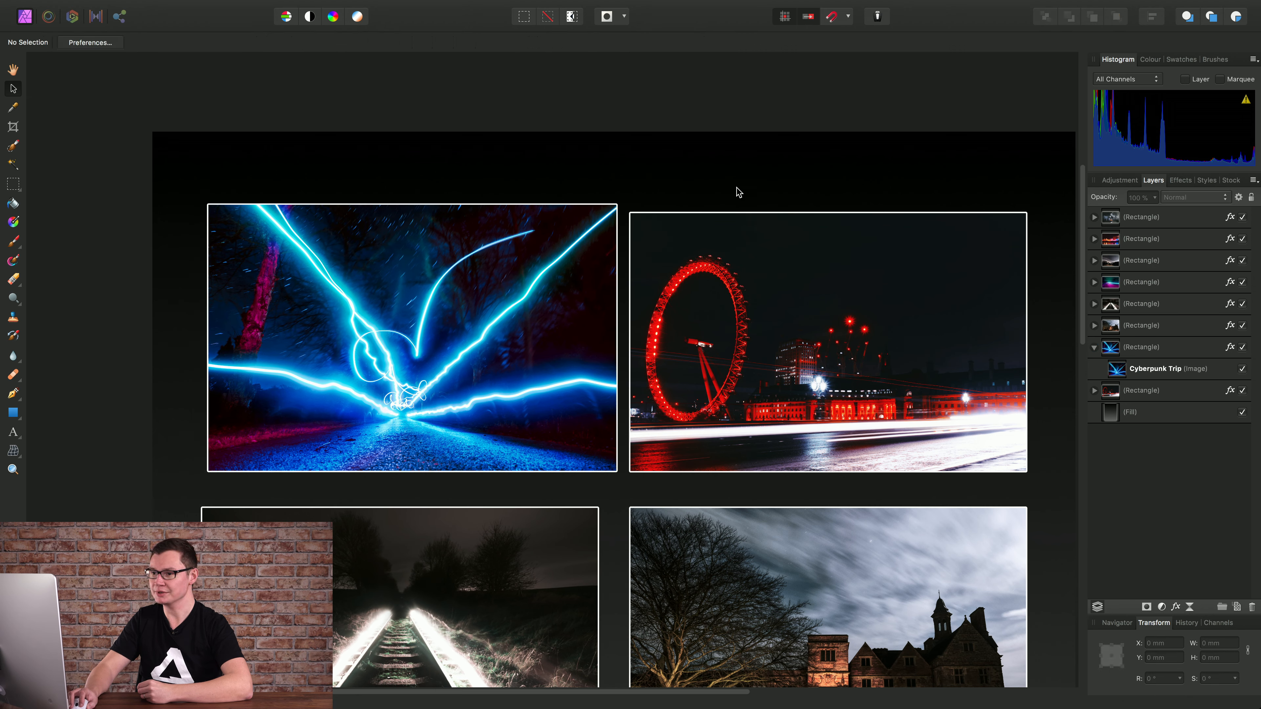